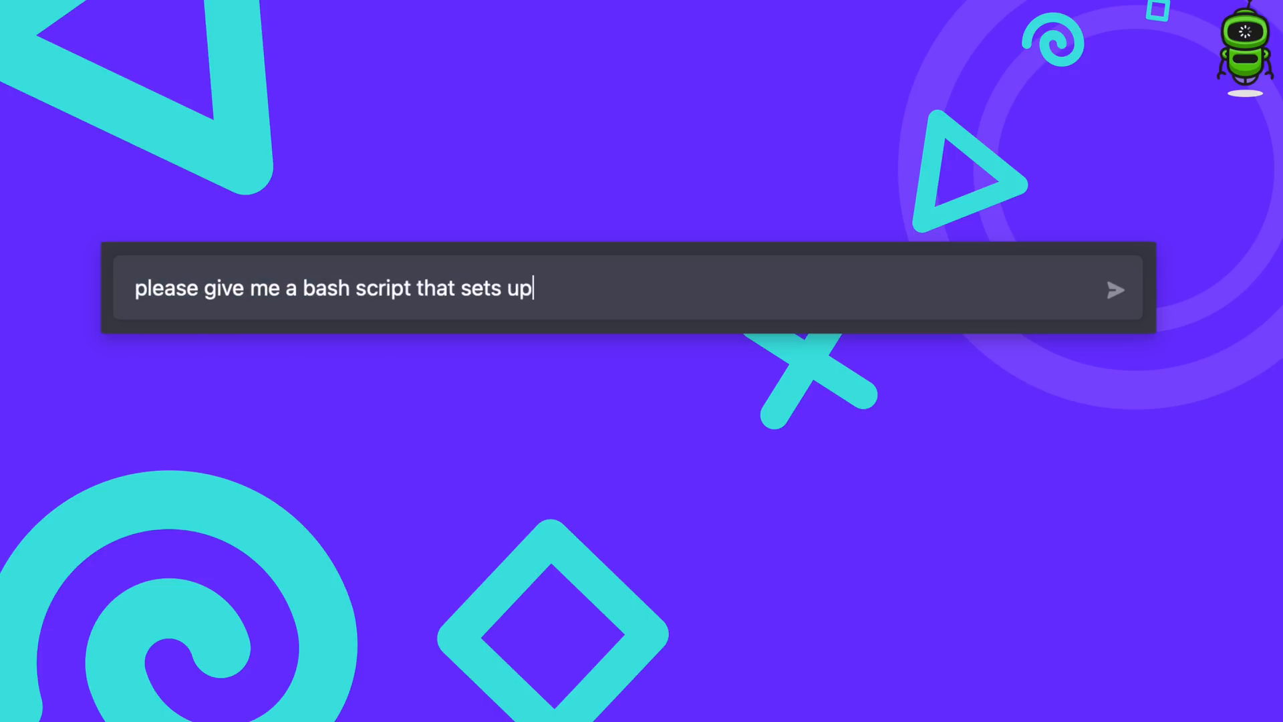
Step: Correct the misspelled 'Laravel' and send the Sail, Jetstream and Vue Inertia setup prompt
{"action": "key", "text": "BackSpace"}
{"action": "key", "text": "BackSpace"}
{"action": "key", "text": "BackSpace"}
{"action": "type", "text": "avel"}
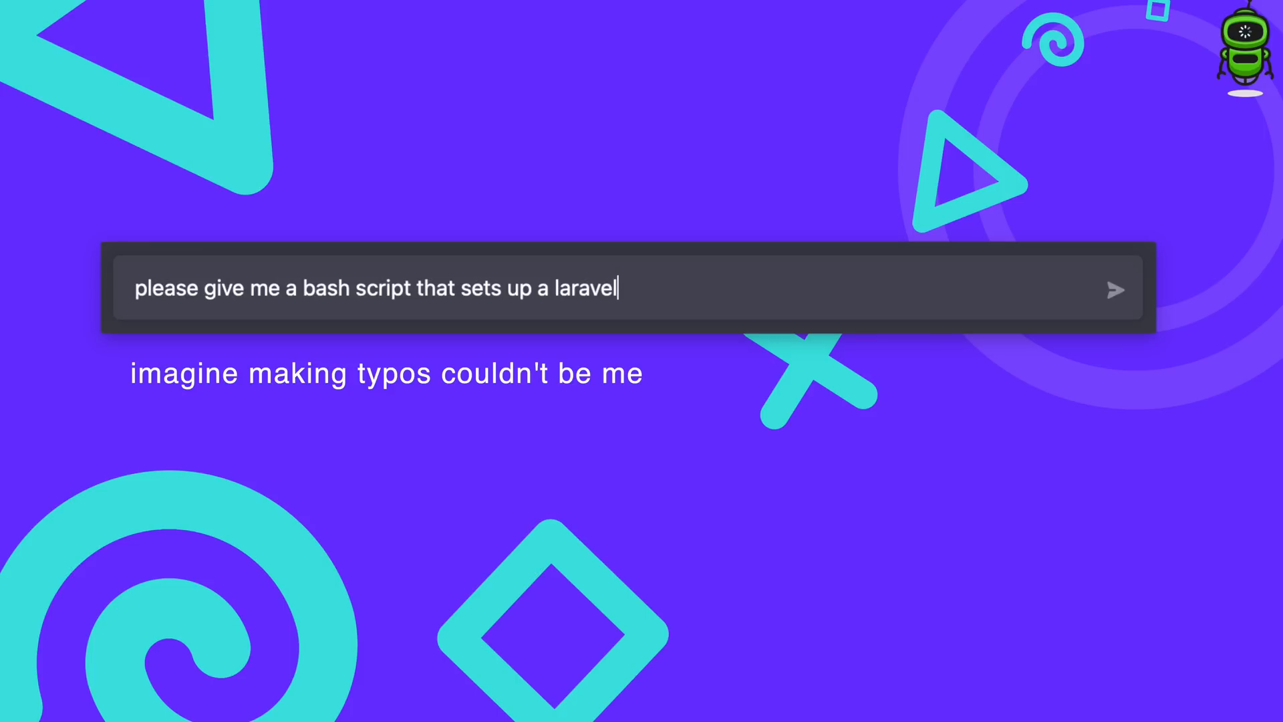
{"action": "type", "text": "on Mac OS with laravel sai"}
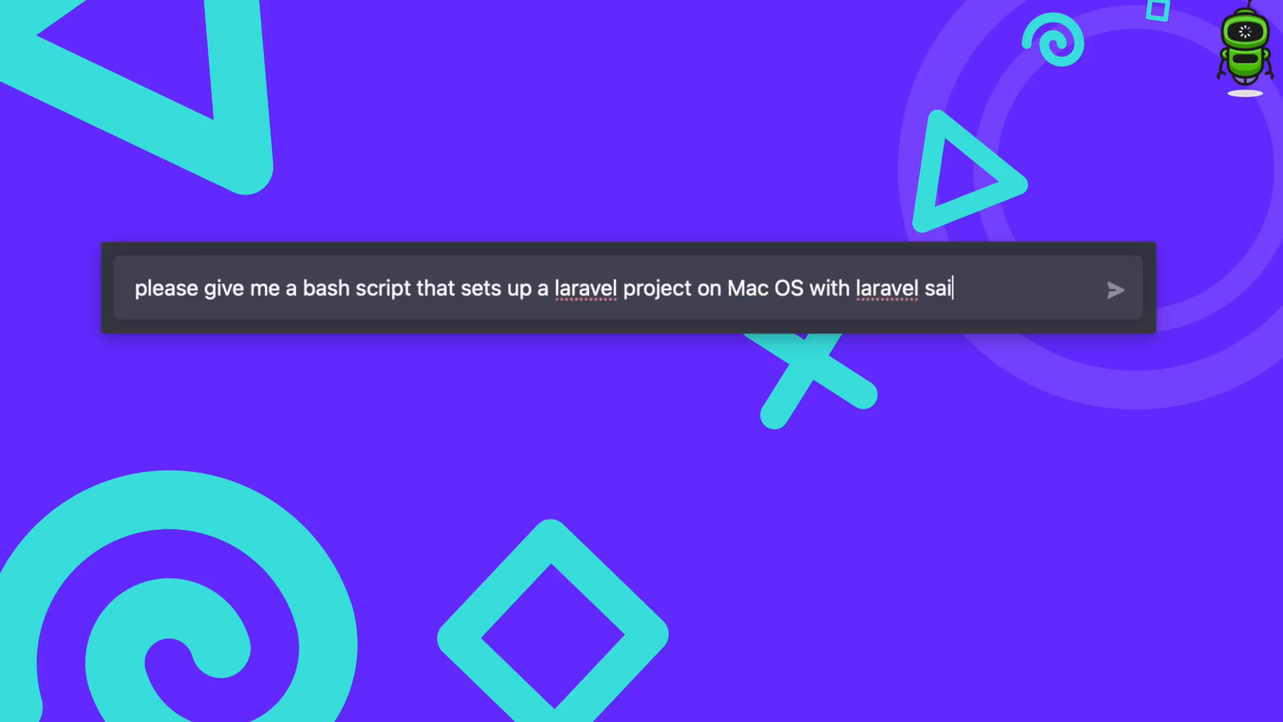
{"action": "type", "text": ". with lara"}
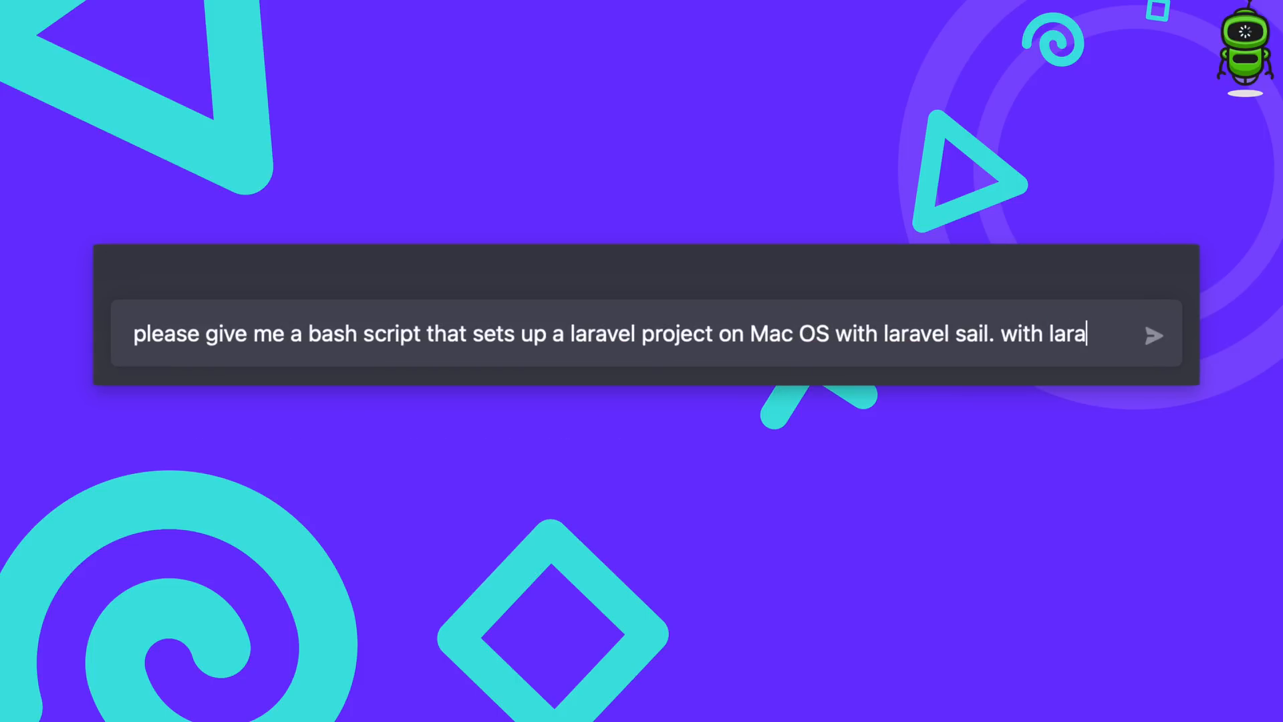
{"action": "type", "text": "vel jetst"}
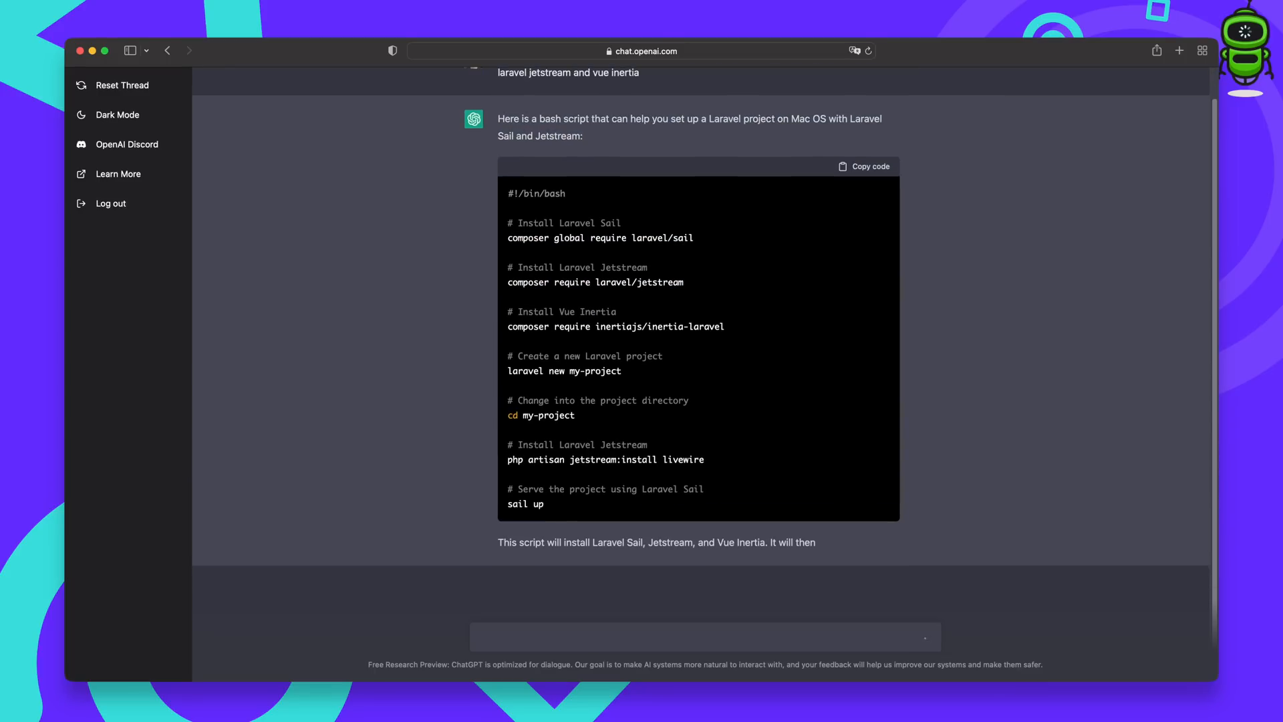
{"action": "left_click_drag", "start_coordinate": [499, 444], "coordinate": [545, 478]}
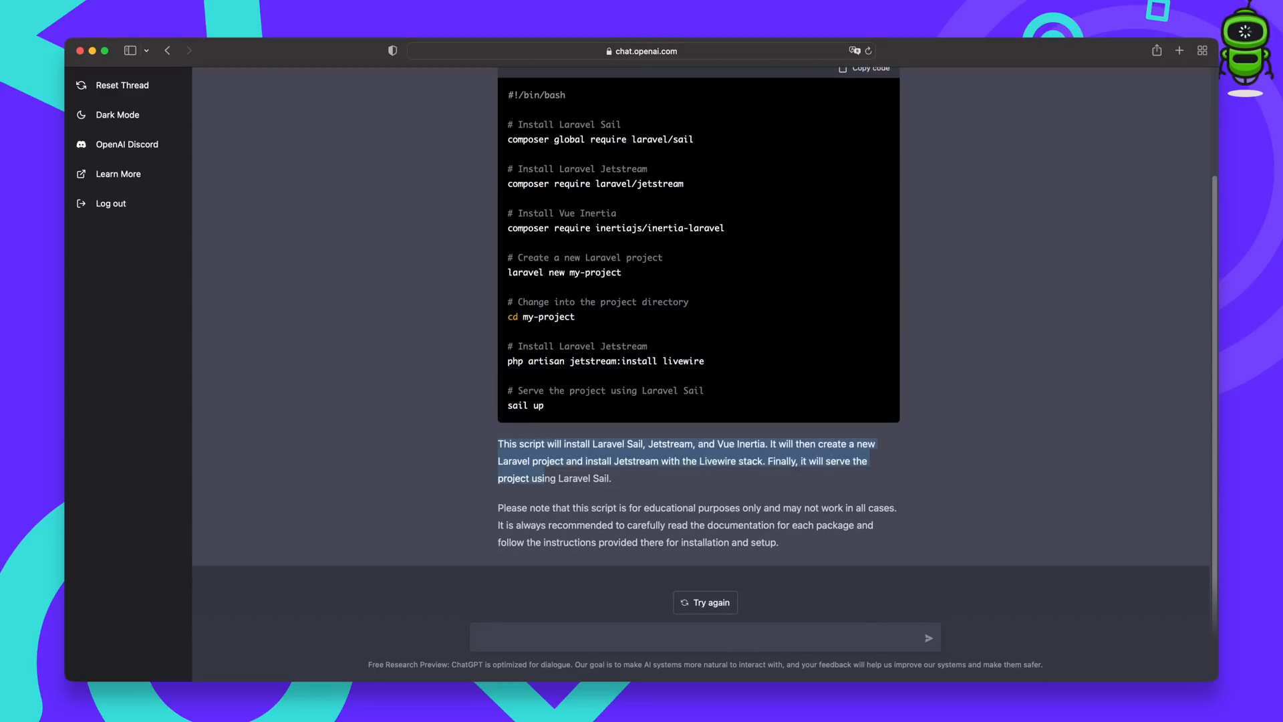
Step: Select 'Livewire' in the explanation and send a request to use Inertia with Vue instead
{"action": "double_click", "coordinate": [718, 460]}
{"action": "left_click", "coordinate": [923, 634]}
{"action": "type", "text": "please correct the script so that it installs the inertia vue variant of jetstre"}
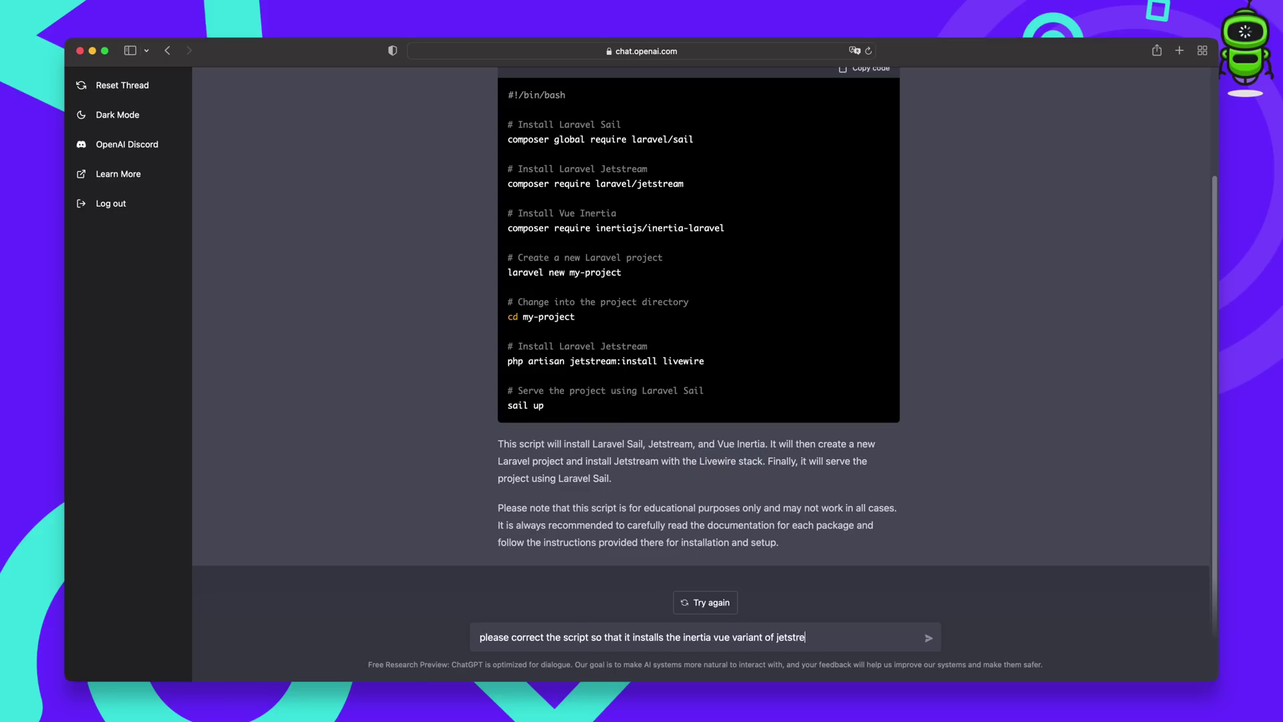
{"action": "type", "text": "am"}
{"action": "key", "text": "Return"}
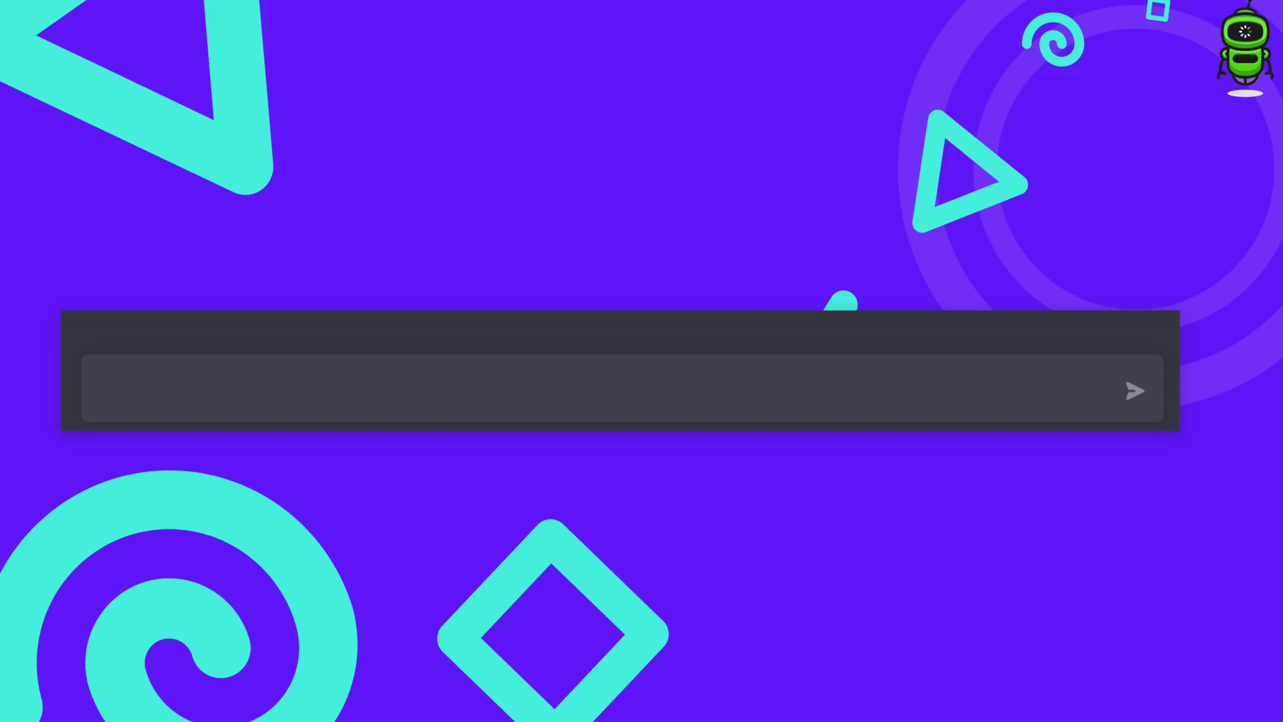
{"action": "type", "text": "create a laravel model with migratuions for tweet."}
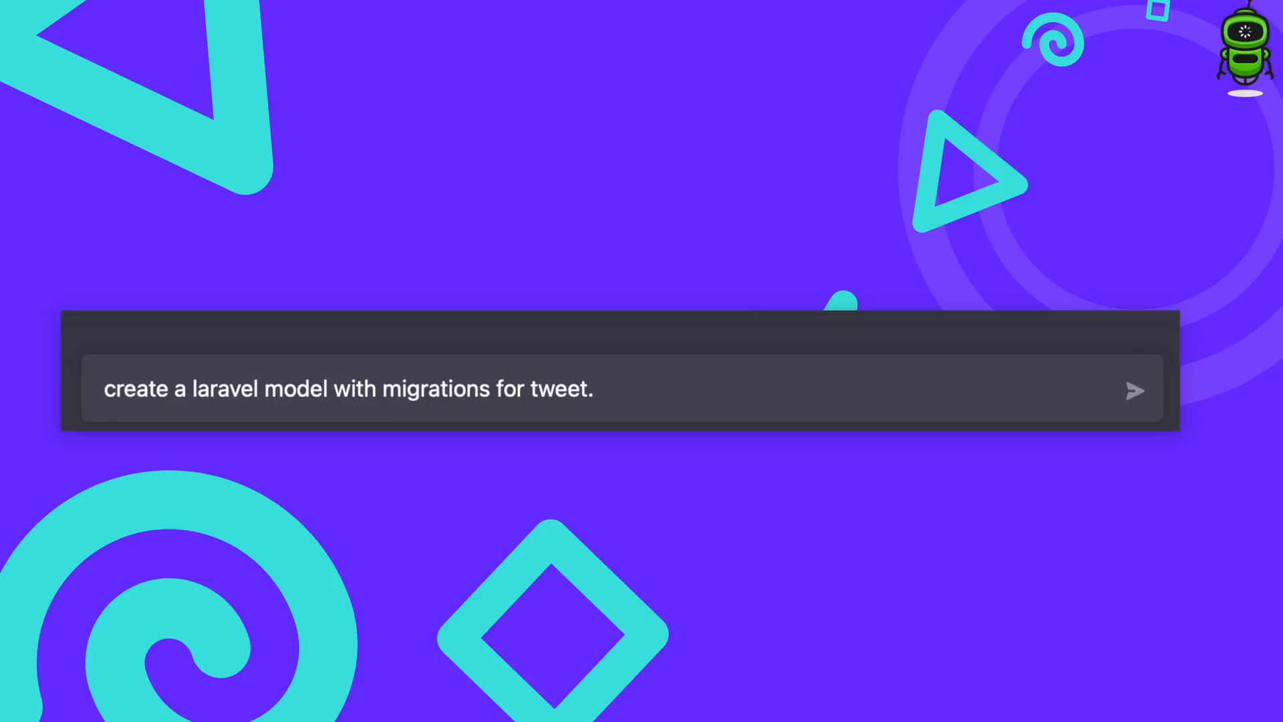
{"action": "type", "text": " with a relation to a u"}
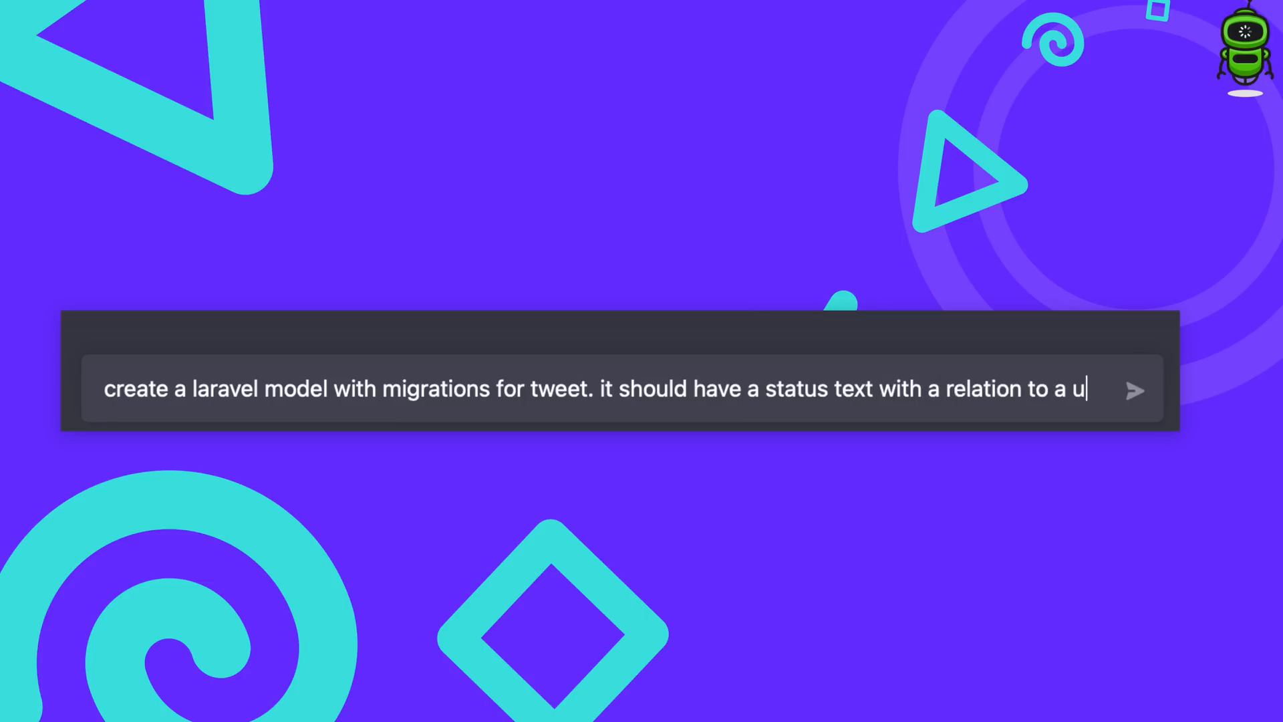
{"action": "type", "text": "ser and timestamps"}
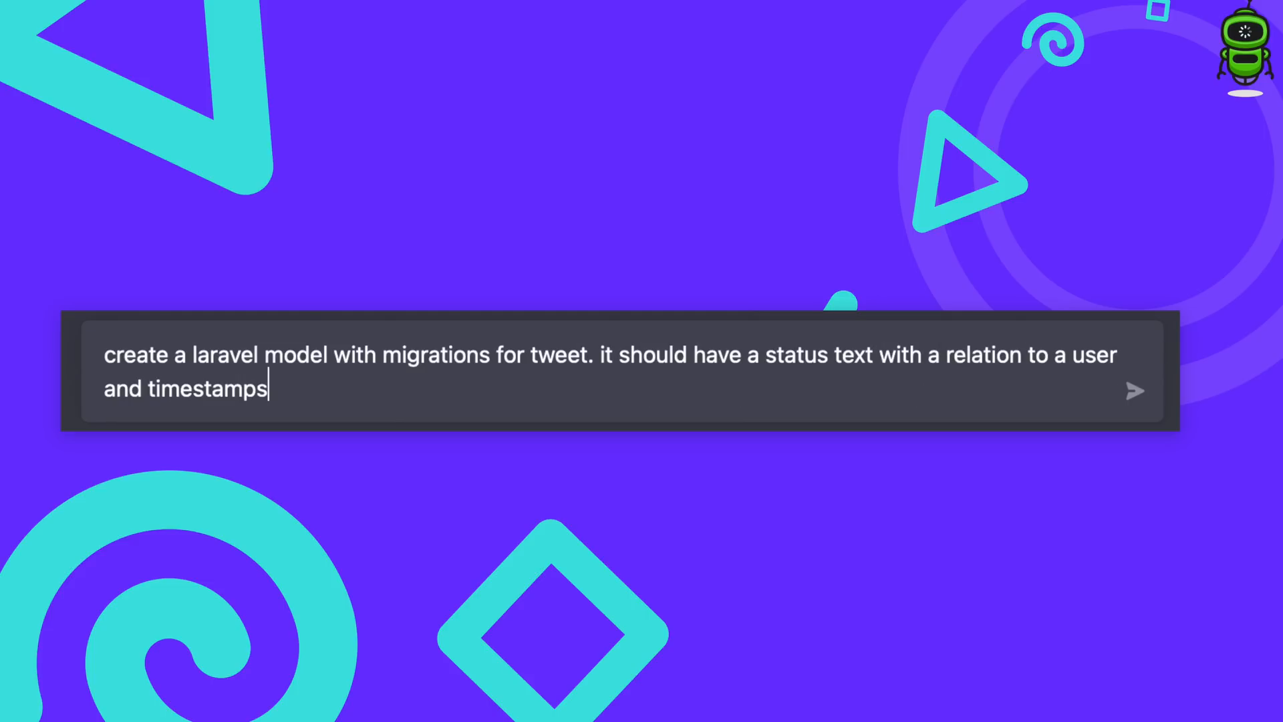
{"action": "type", "text": ". also add the relation to the user model asder can have many twee"}
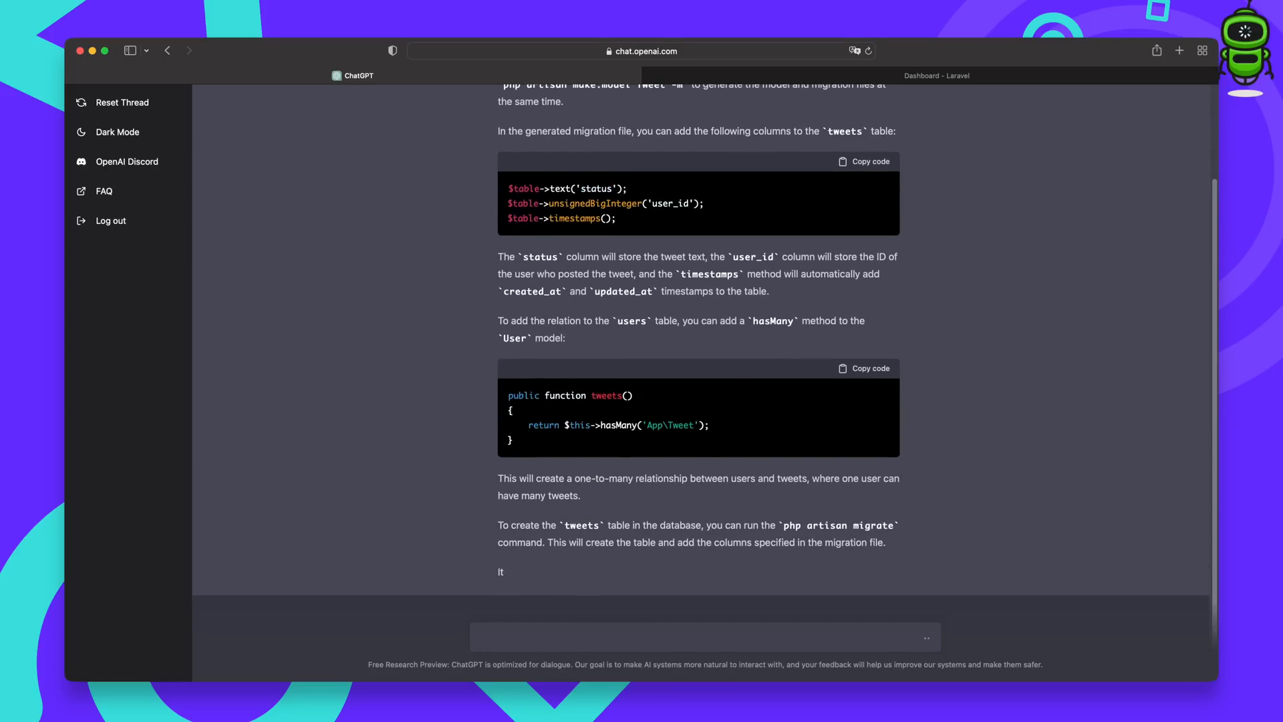
{"action": "scroll", "coordinate": [705, 361], "scroll_direction": "up", "scroll_amount": 2}
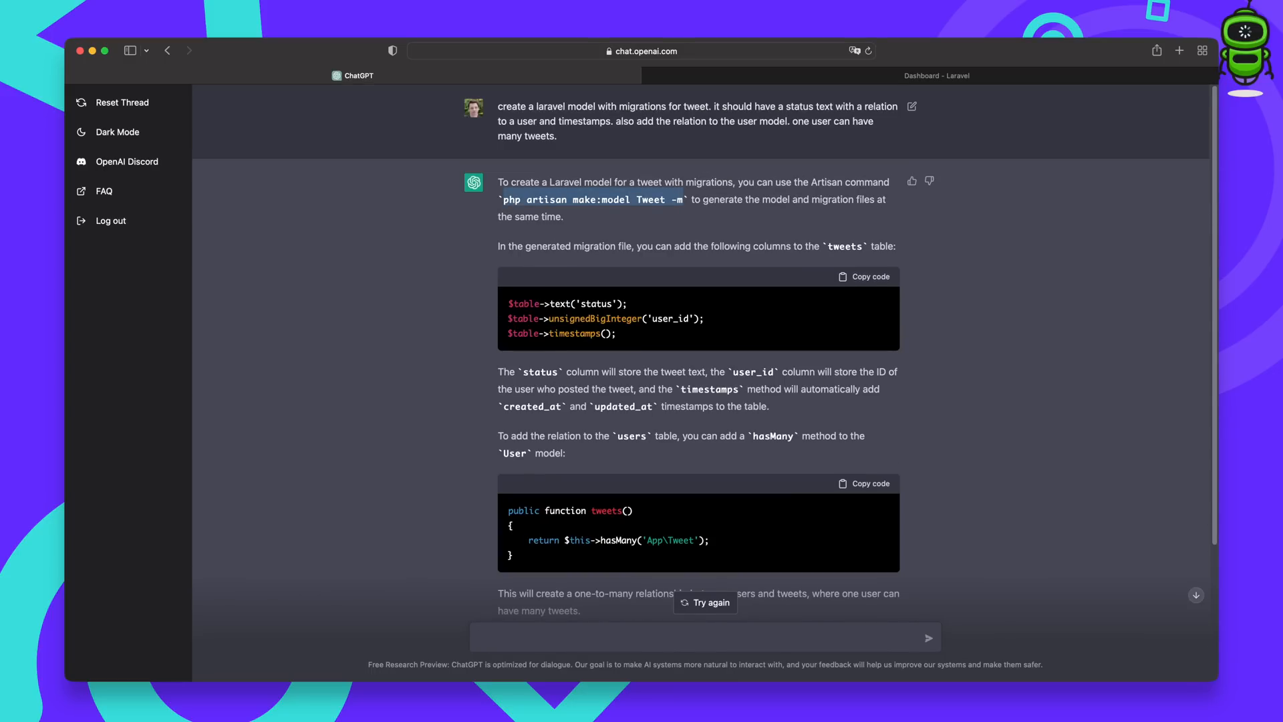
Step: Fix the wording and send the followers/followings relations, follow route and controller request
{"action": "key", "text": "super+Tab"}
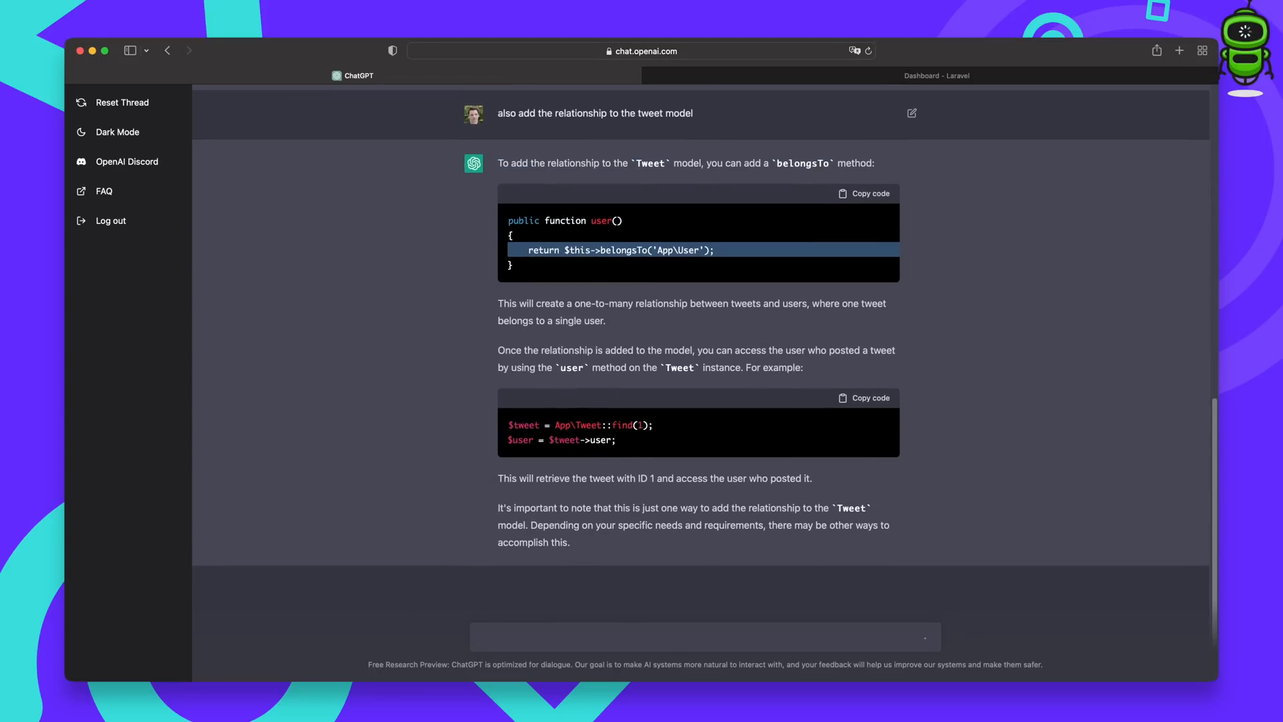
{"action": "key", "text": "super+Tab"}
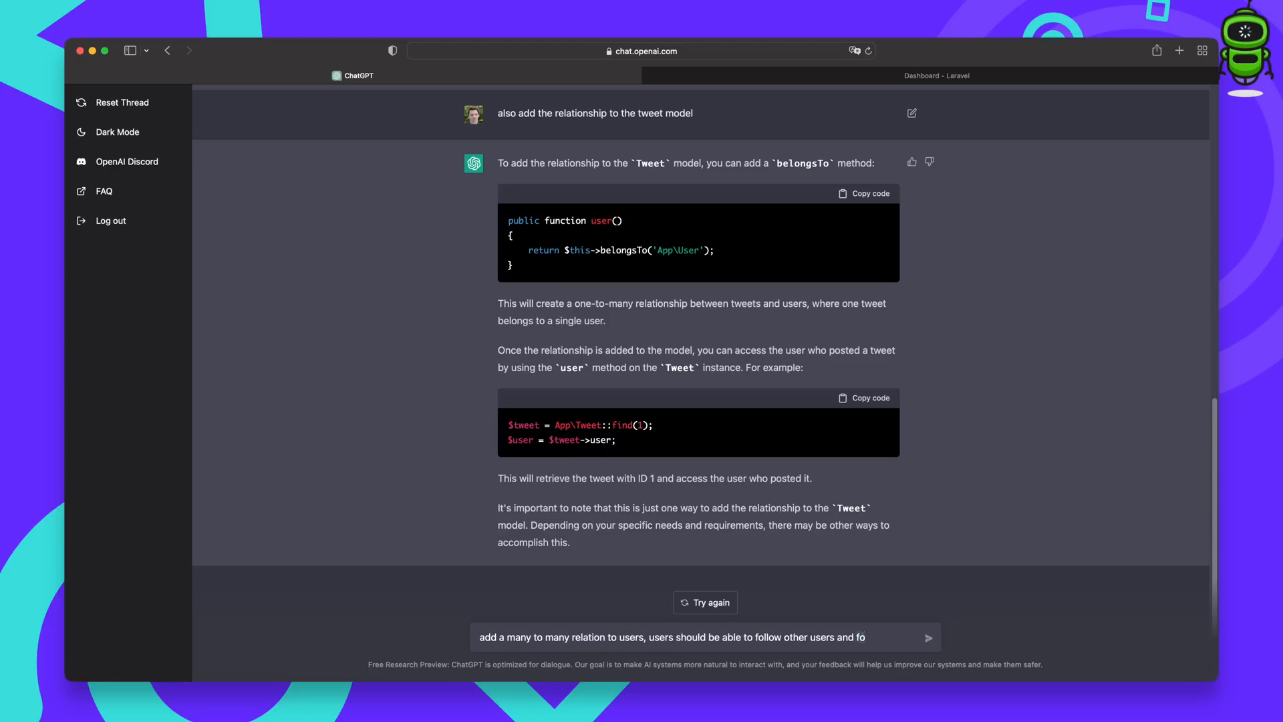
{"action": "key", "text": "BackSpace"}
{"action": "key", "text": "BackSpace"}
{"action": "type", "text": "can be followed by other users as well. add followers and foll"}
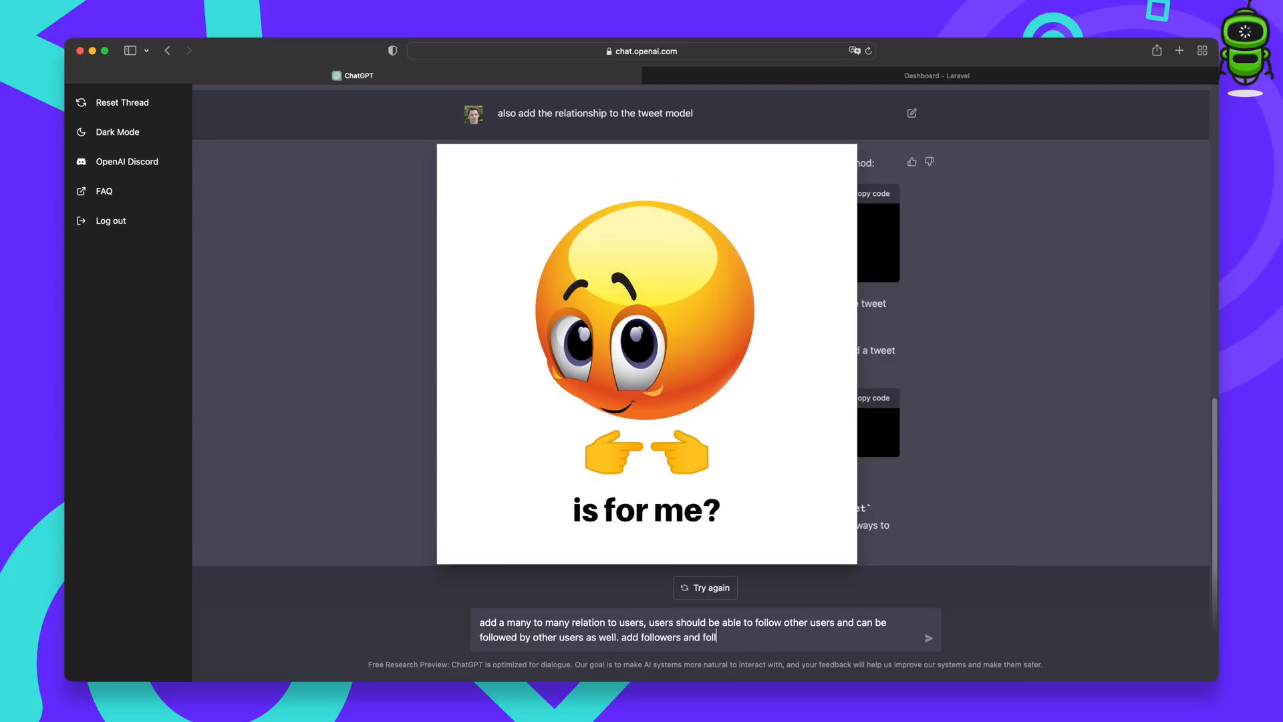
{"action": "type", "text": "owings relations to the users mode"}
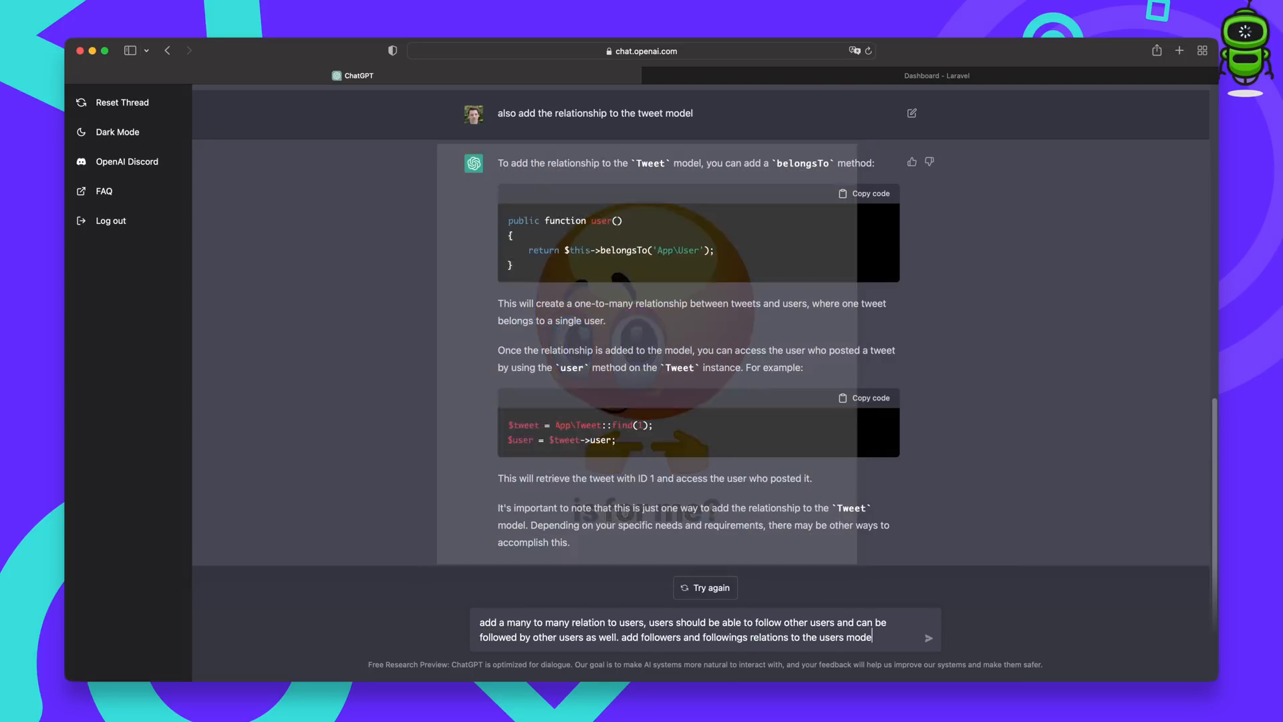
{"action": "type", "text": "l. create the migration for the pivot table."}
{"action": "key", "text": "Return"}
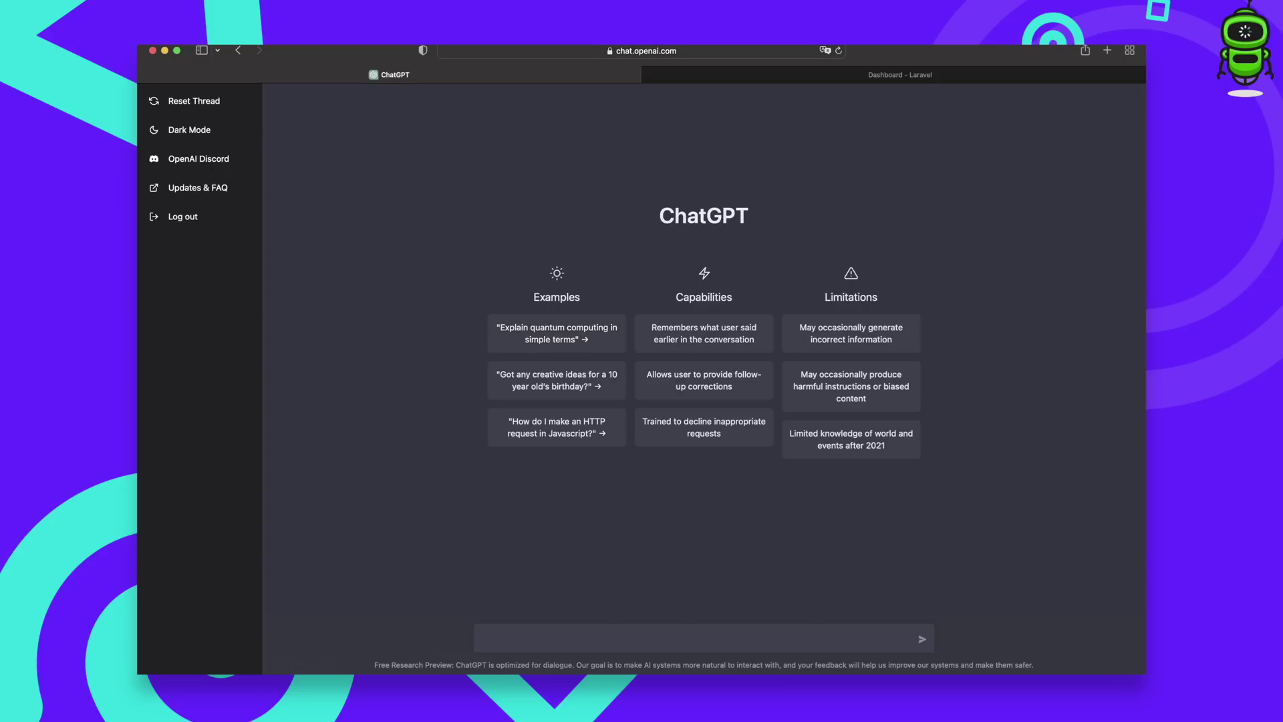
Step: Paste the navigation markup into a fresh ChatGPT thread
{"action": "key", "text": "ctrl+v"}
Step: Make room above the pasted navigation code for the 'Add a new menu item Users' request
{"action": "key", "text": "super+Up"}
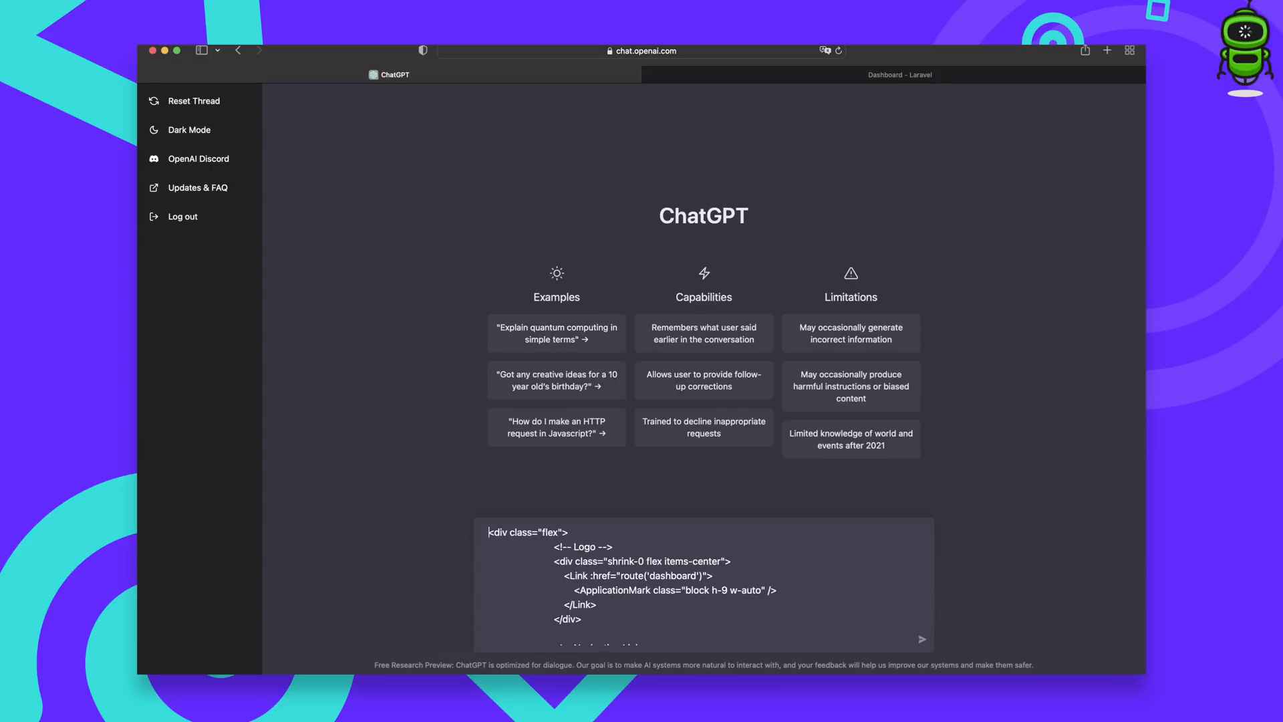
{"action": "key", "text": "Return"}
{"action": "type", "text": "u item"}
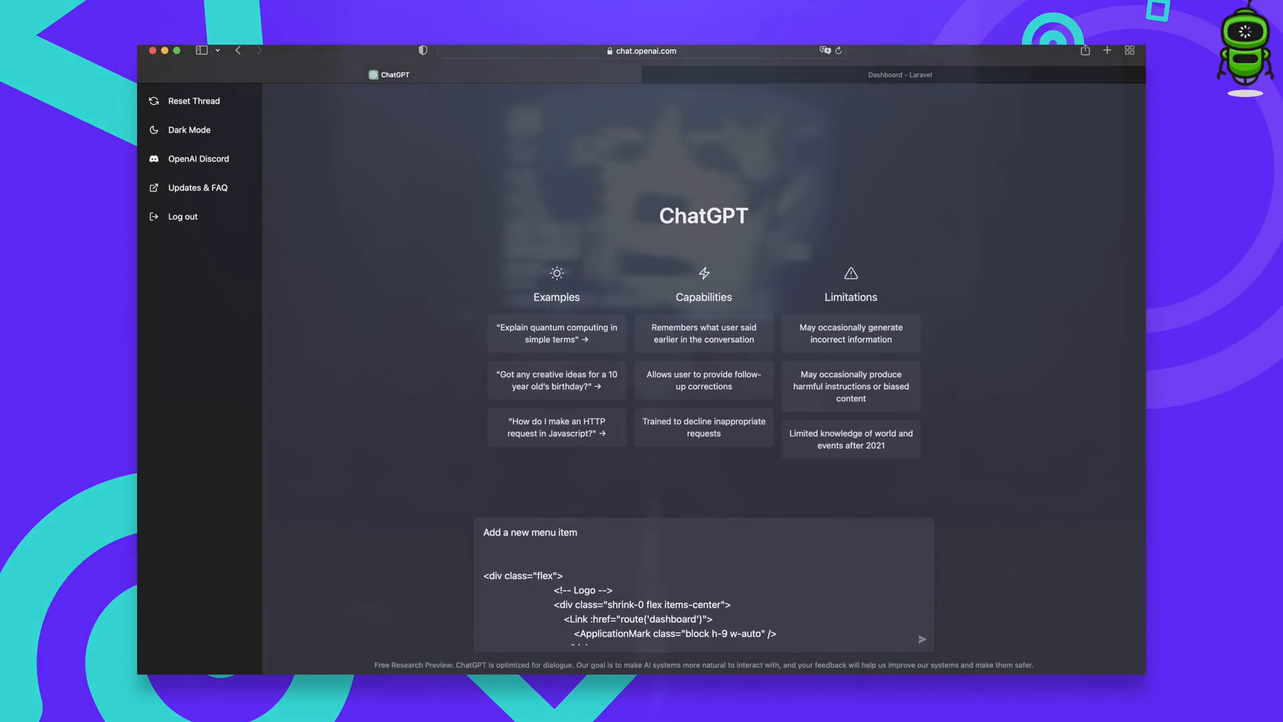
{"action": "type", "text": " \"User"}
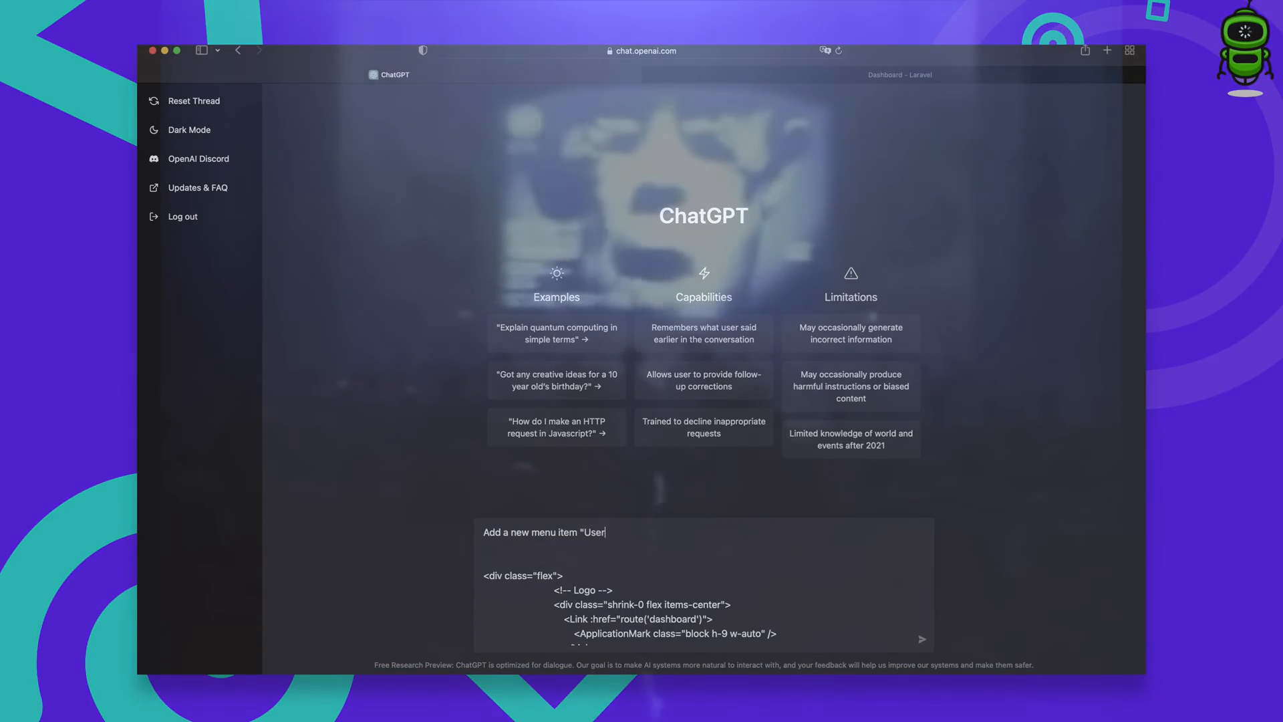
{"action": "type", "text": "s\" to the menu. it should link to t"}
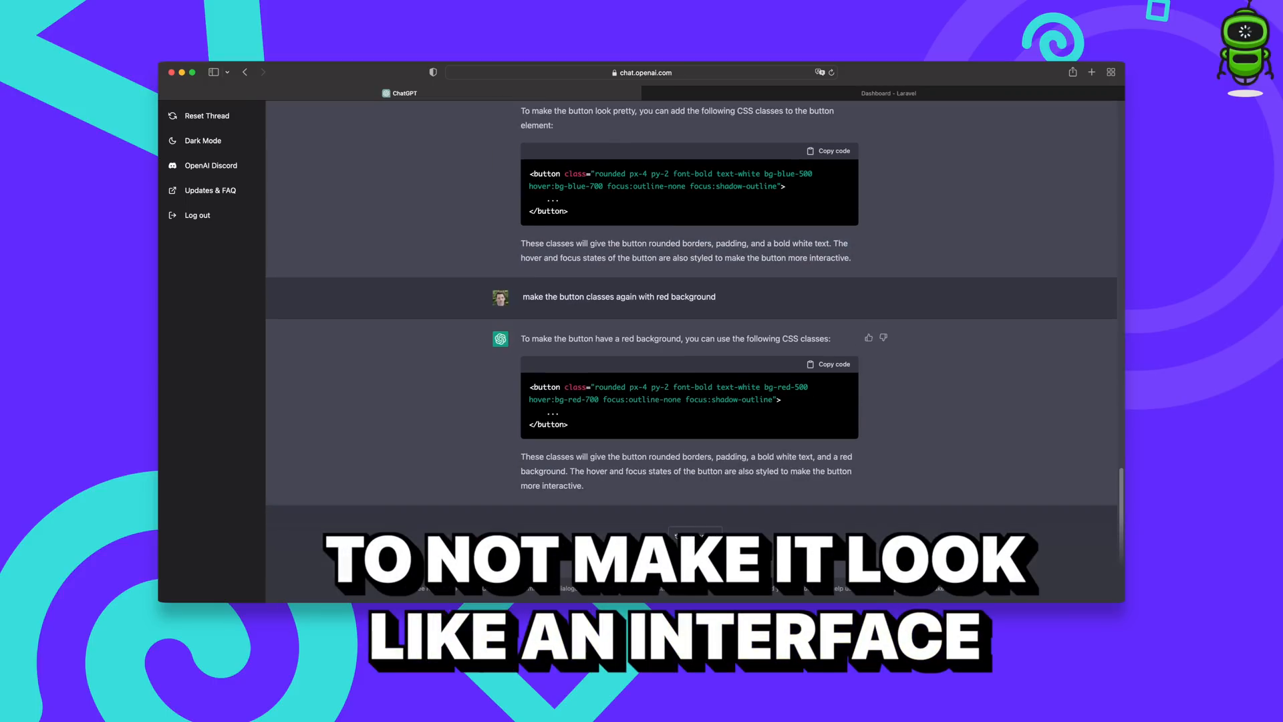
Step: Check the Users page on localhost and return to the ChatGPT conversation
{"action": "key", "text": "ctrl+Tab"}
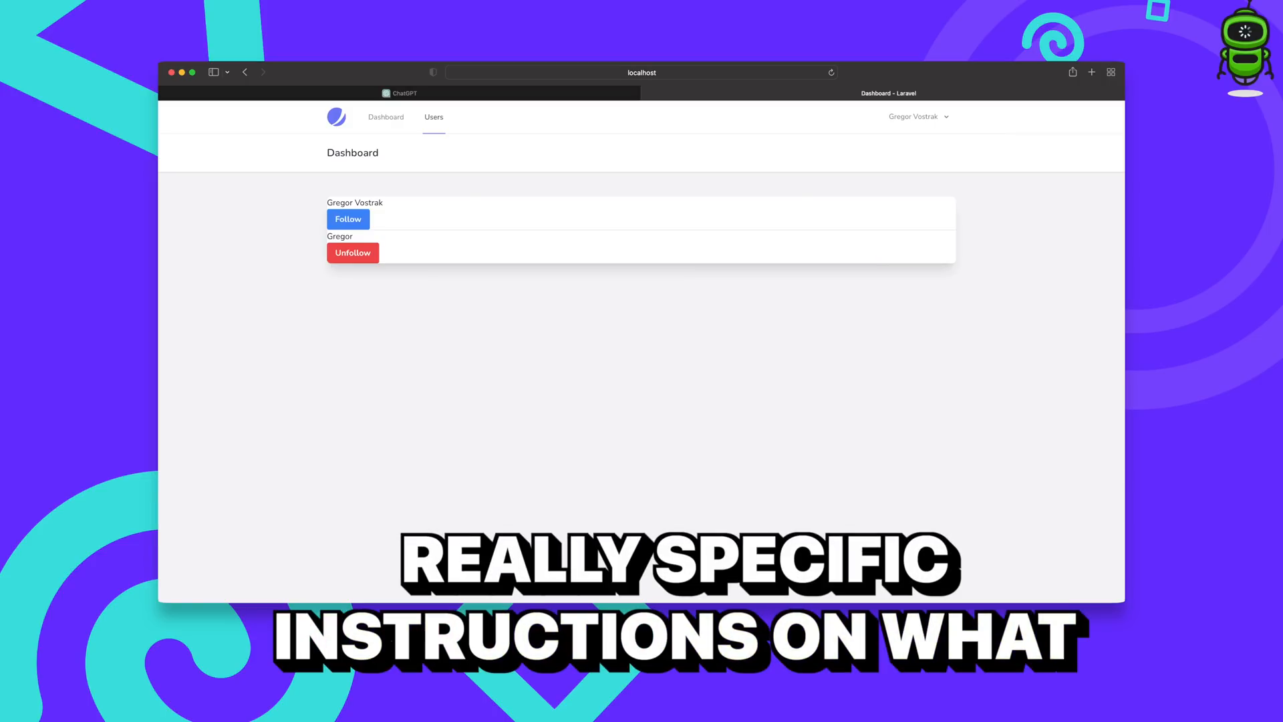
{"action": "key", "text": "ctrl+Tab"}
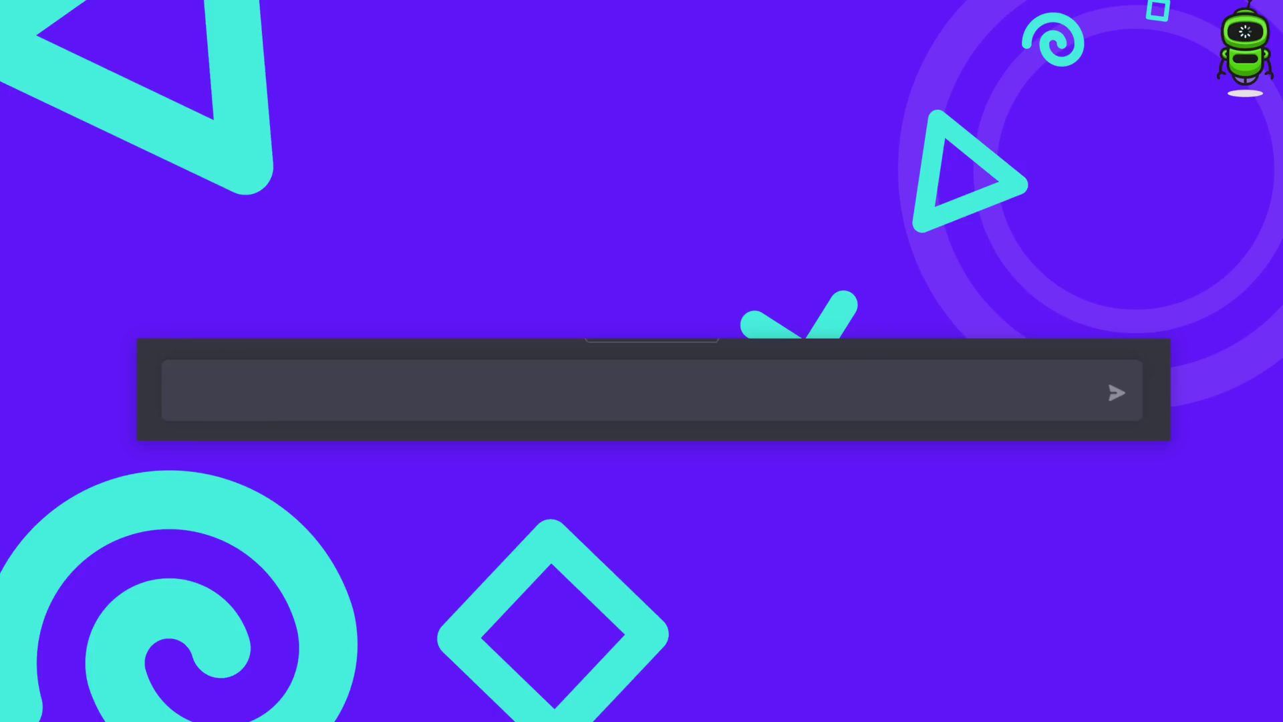
{"action": "type", "text": "stop talking so much. i "}
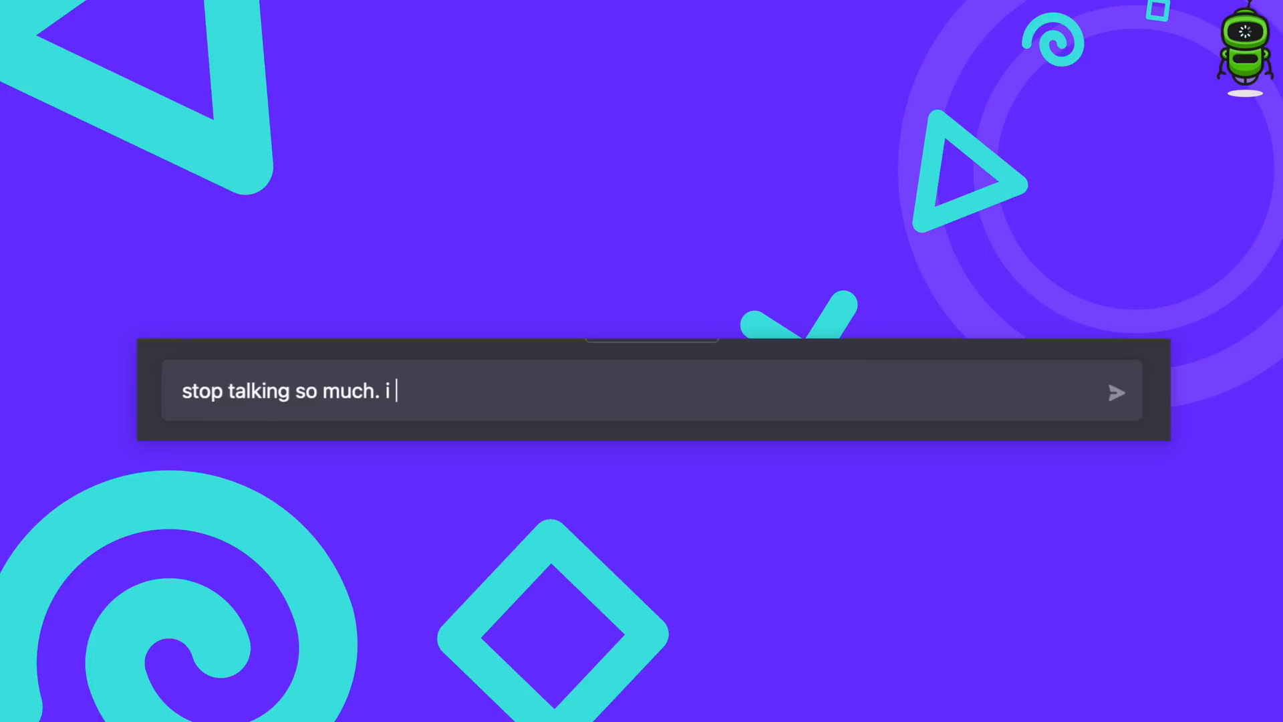
{"action": "type", "text": "just want the cod"}
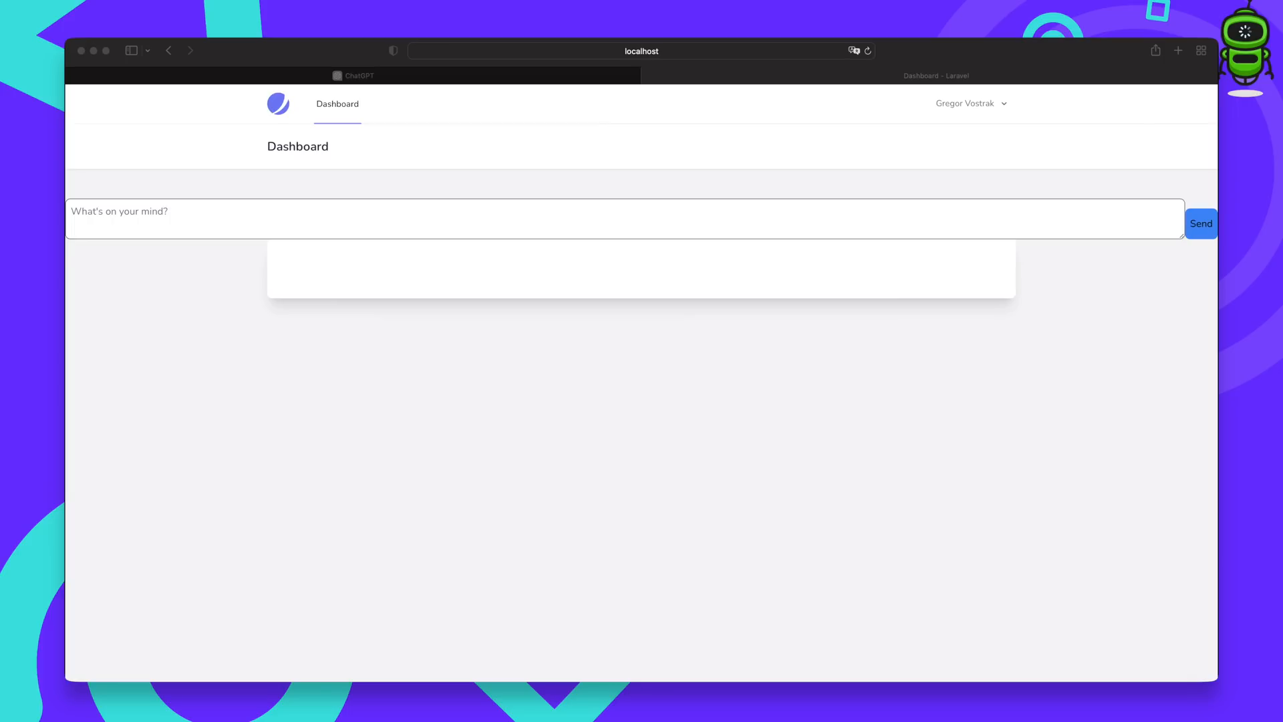
Step: Reload the Laravel dashboard to show the restyled tweet box and message list
{"action": "key", "text": "super+Tab"}
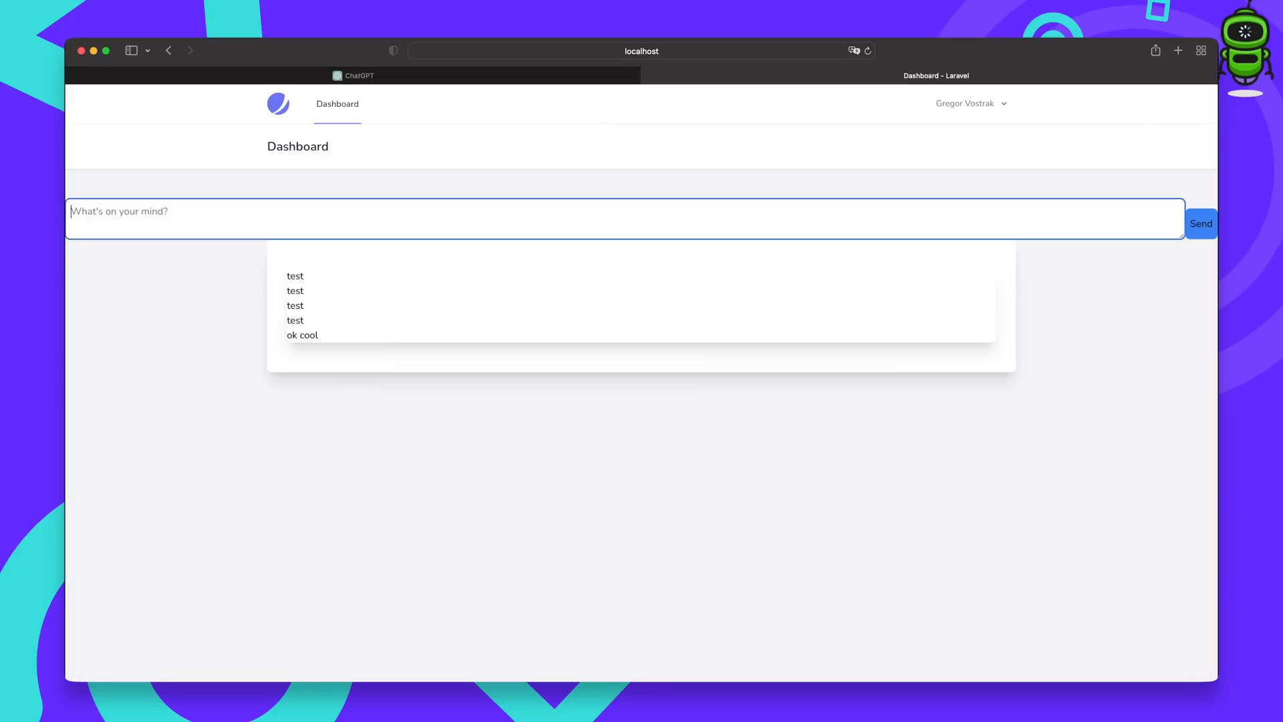
{"action": "key", "text": "super+r"}
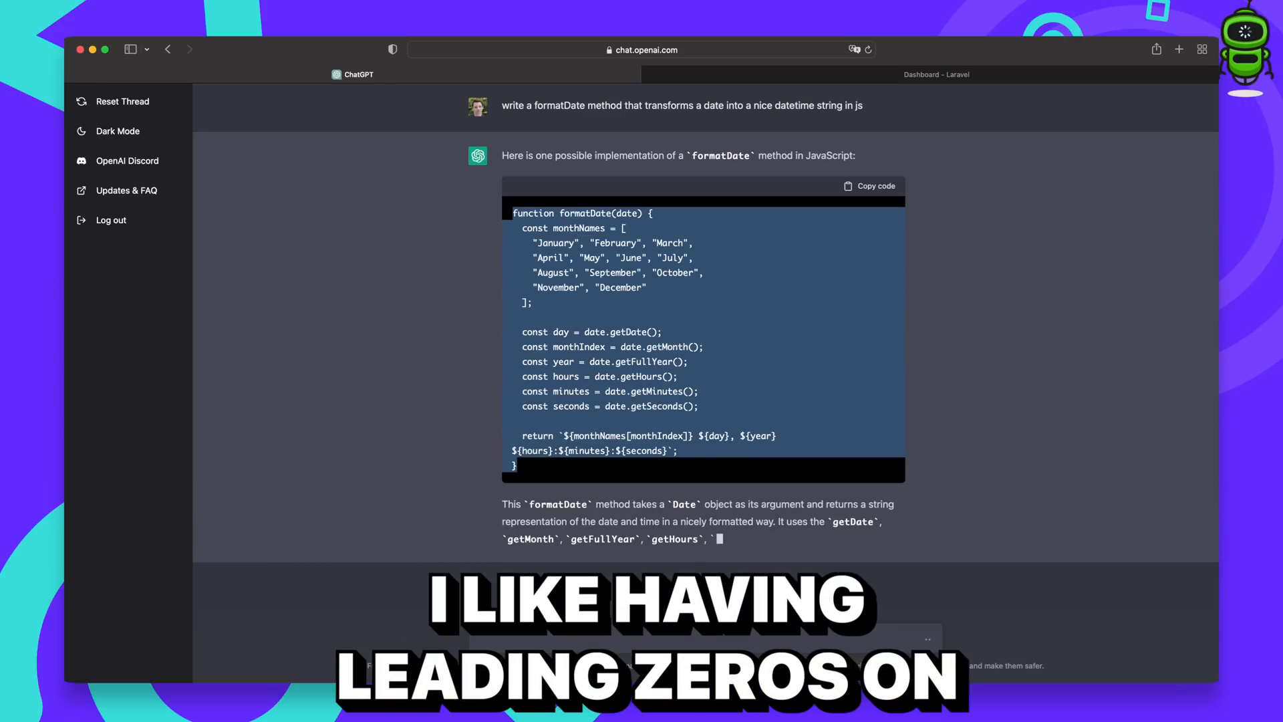
Step: Copy the generated formatDate JavaScript function from ChatGPT's reply
{"action": "key", "text": "super+Tab"}
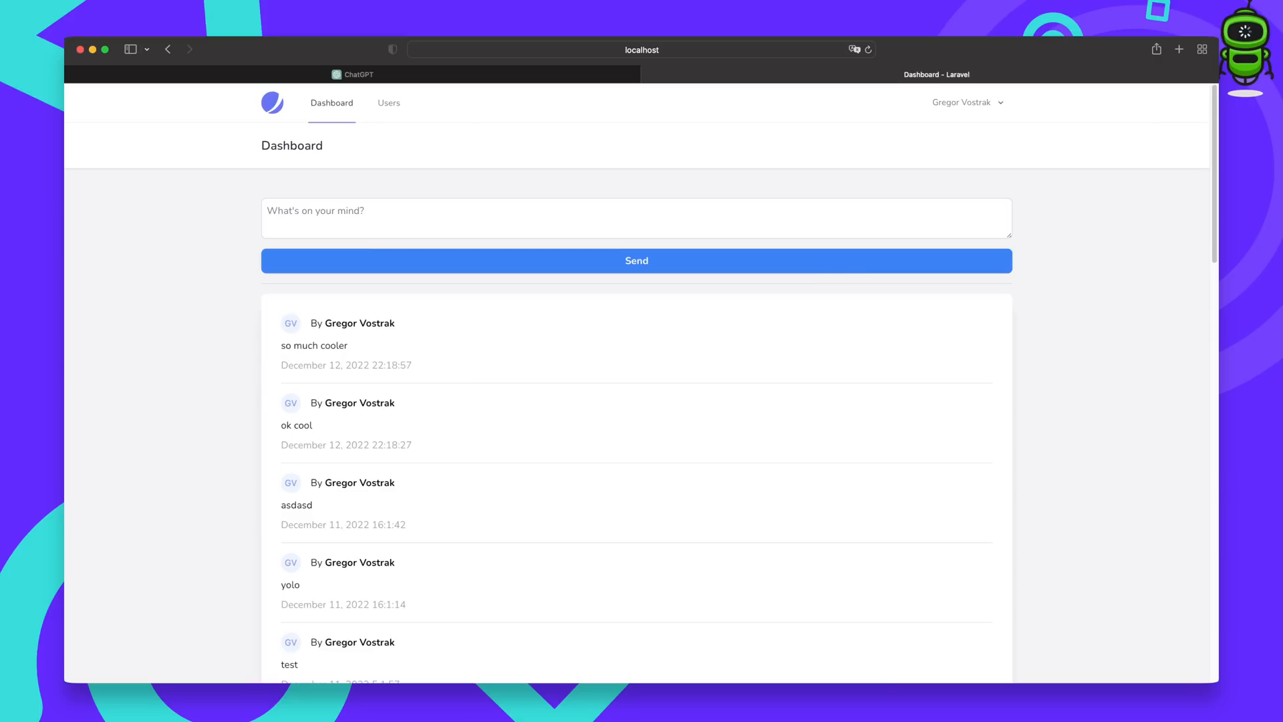
{"action": "type", "text": "so much cooler"}
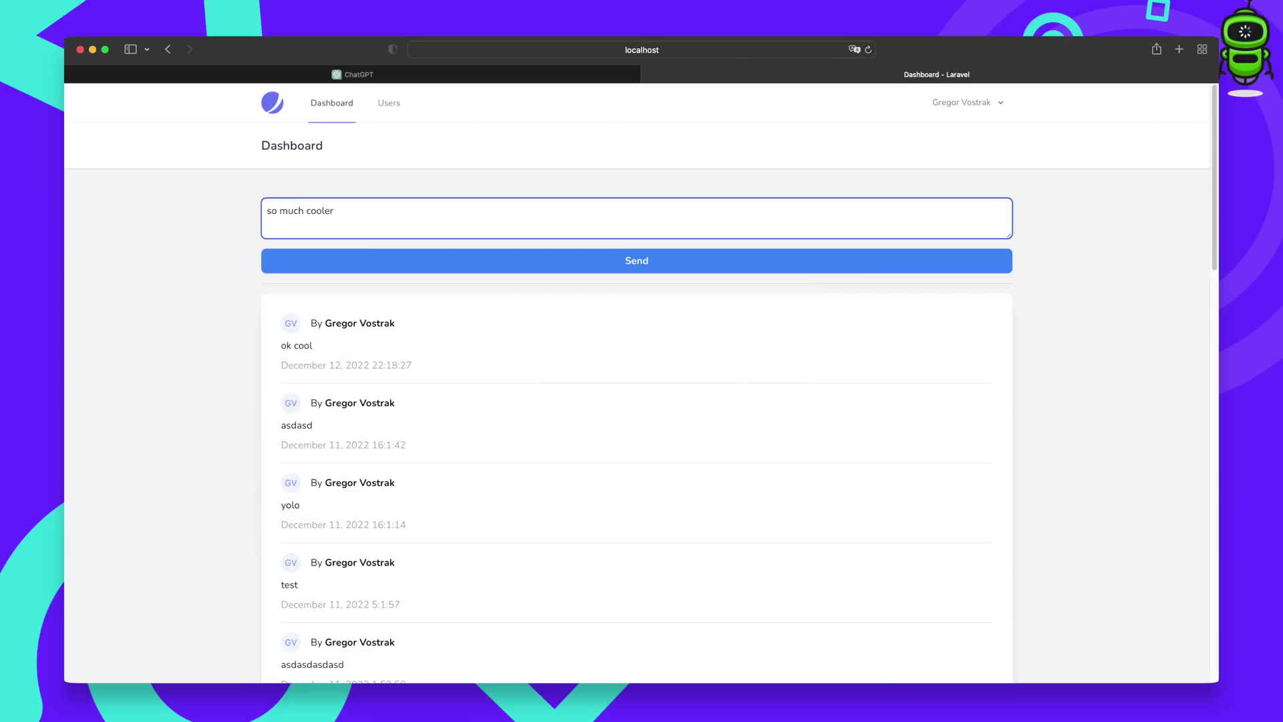
Step: Post the new tweet 'so much cooler' to the top of the dated timeline
{"action": "key", "text": "Return"}
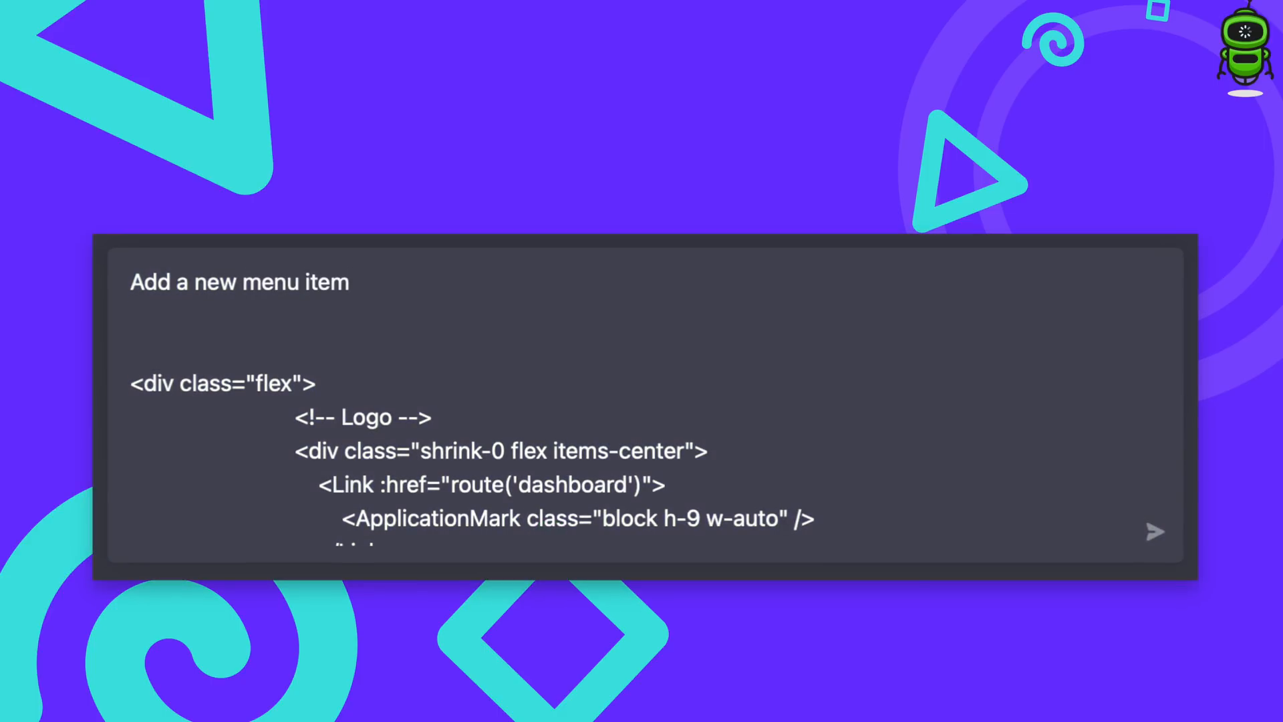
{"action": "type", "text": "\"Users\" to the menu. it should link to t"}
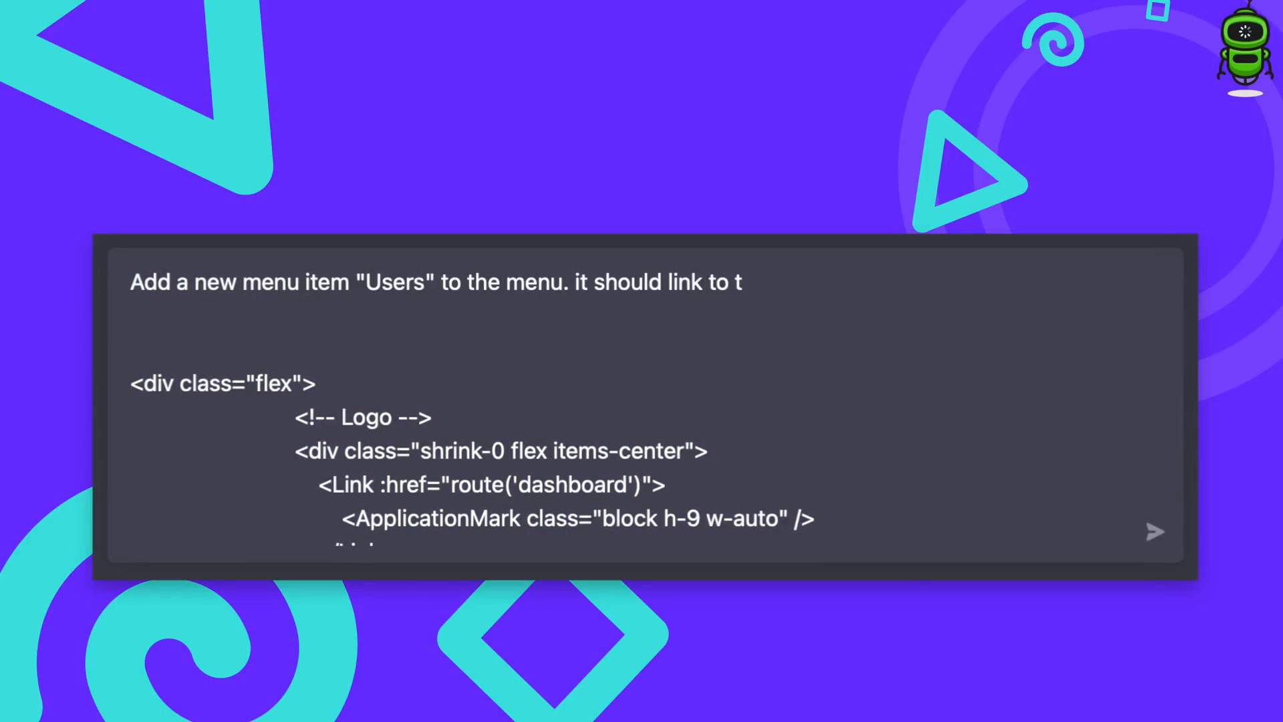
{"action": "type", "text": "o to the route \"users\""}
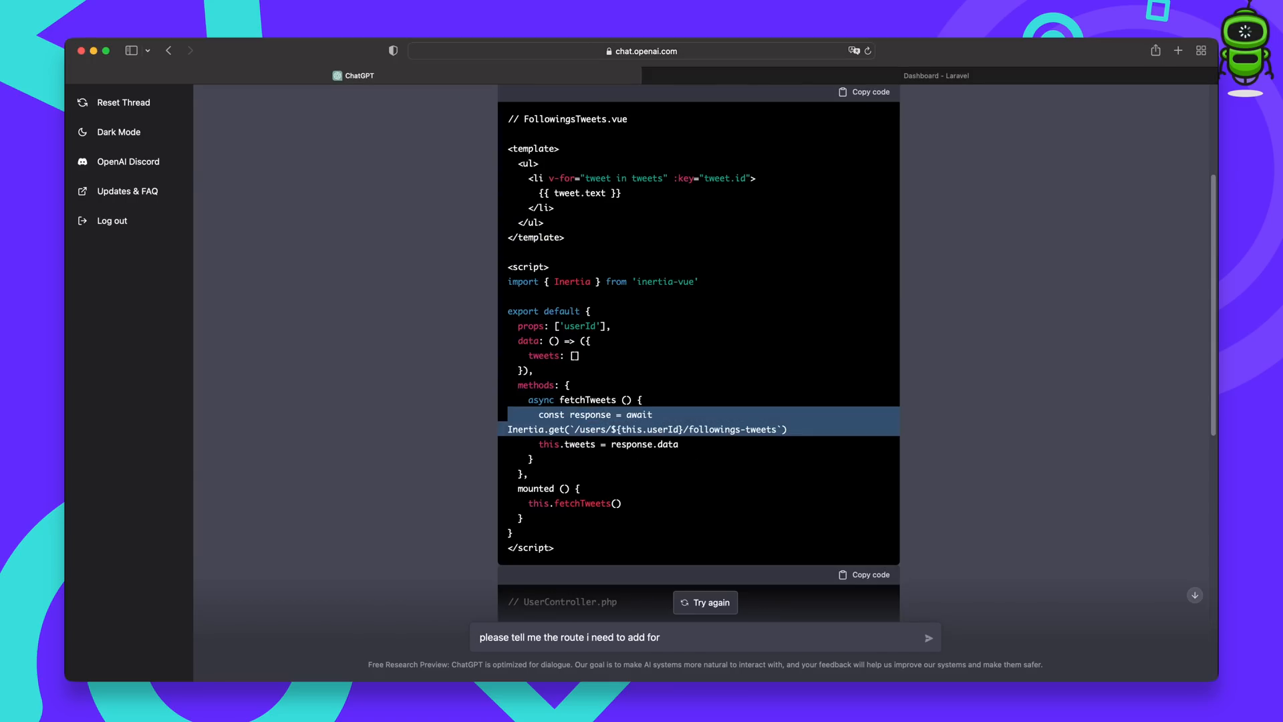
Step: Paste the Inertia.get followings-tweets line into the route question
{"action": "type", "text": "Inertia.get(`/users/${this.userId}/followings-tweets`)"}
{"action": "type", "text": "to work"}
{"action": "scroll", "coordinate": [702, 351], "scroll_direction": "down", "scroll_amount": 15}
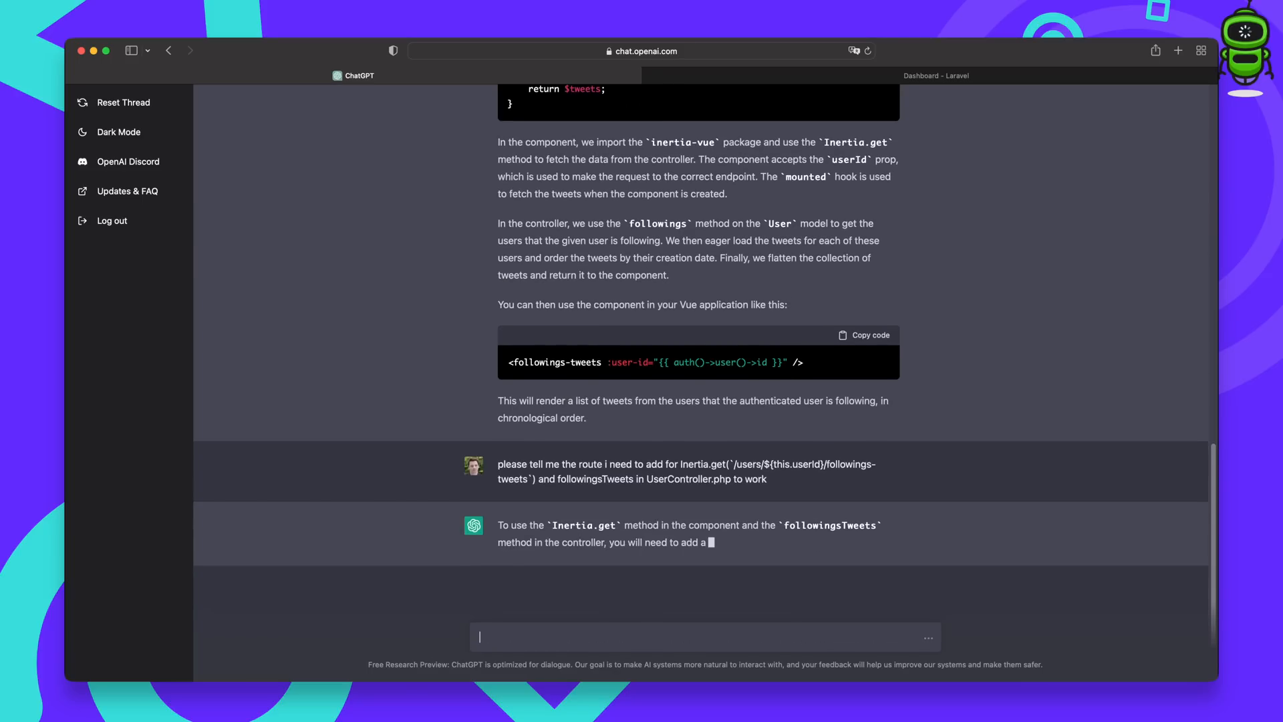
{"action": "type", "text": "ut the flexbox cl"}
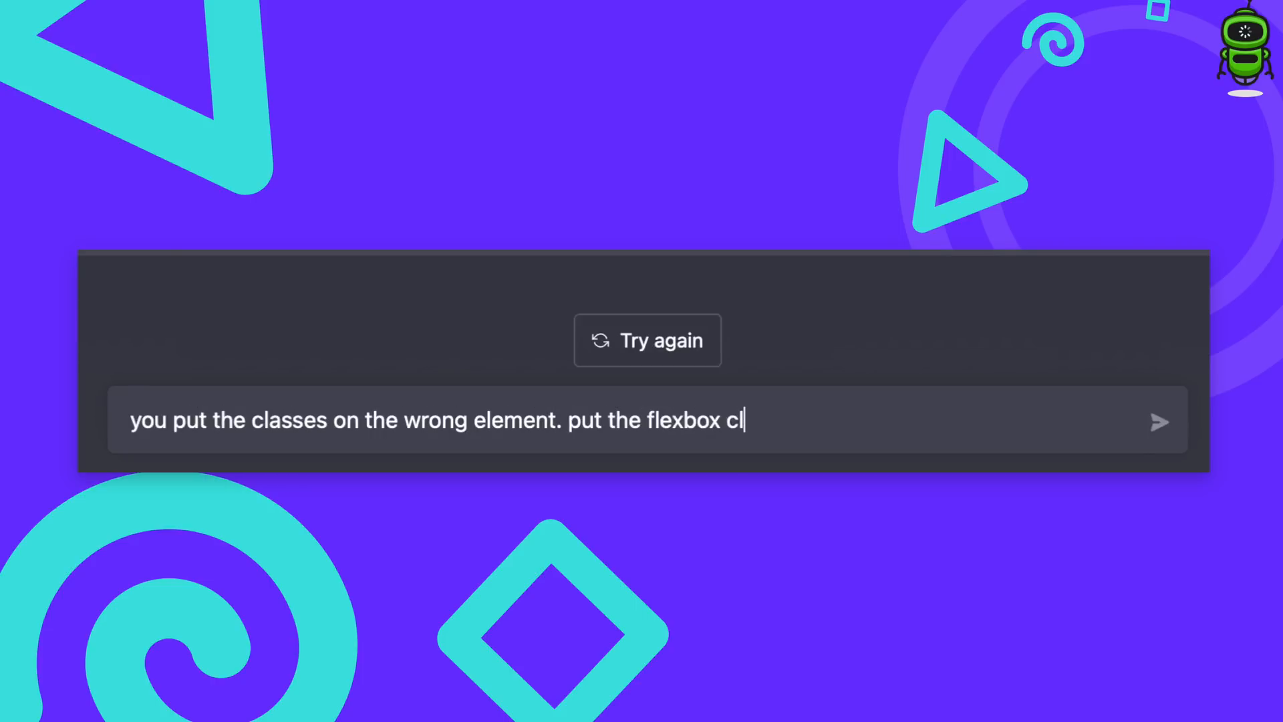
{"action": "type", "text": "asses on the div with the v-for. do not pr"}
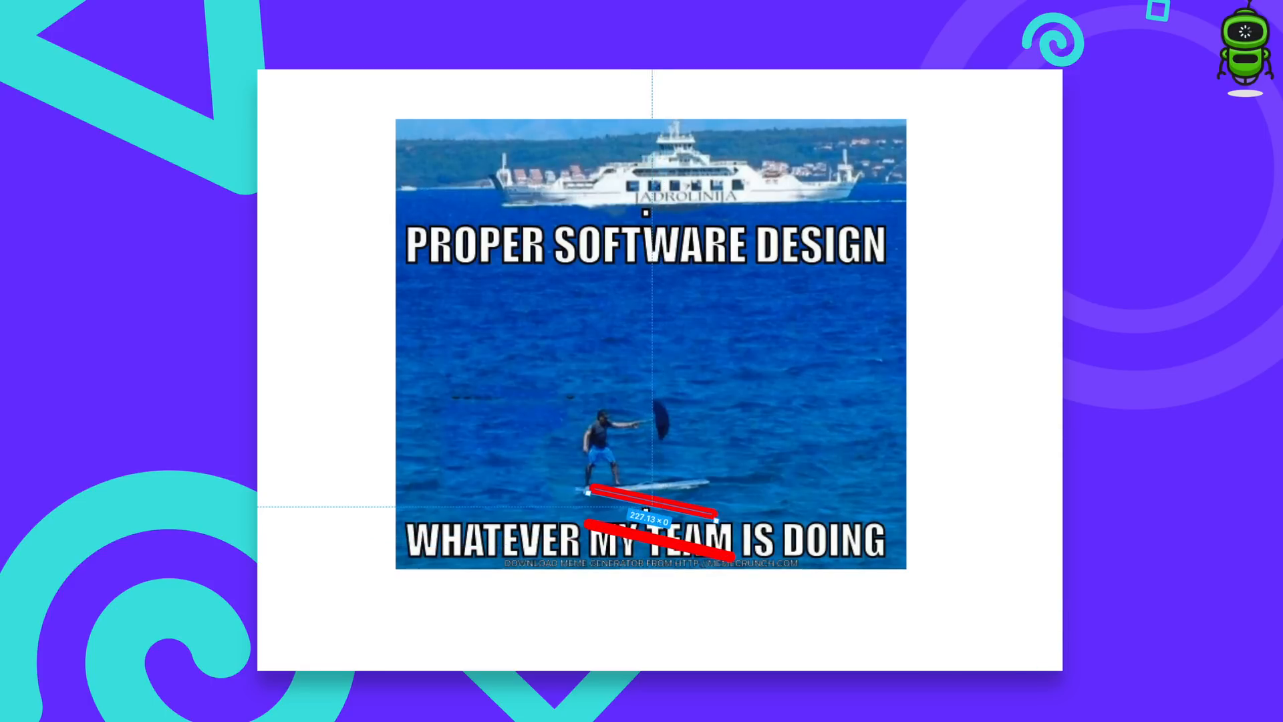
Step: Angle the second red line into an X crossing out MY TEAM on the meme
{"action": "left_click_drag", "start_coordinate": [588, 494], "coordinate": [584, 560]}
{"action": "type", "text": "THE AI"}
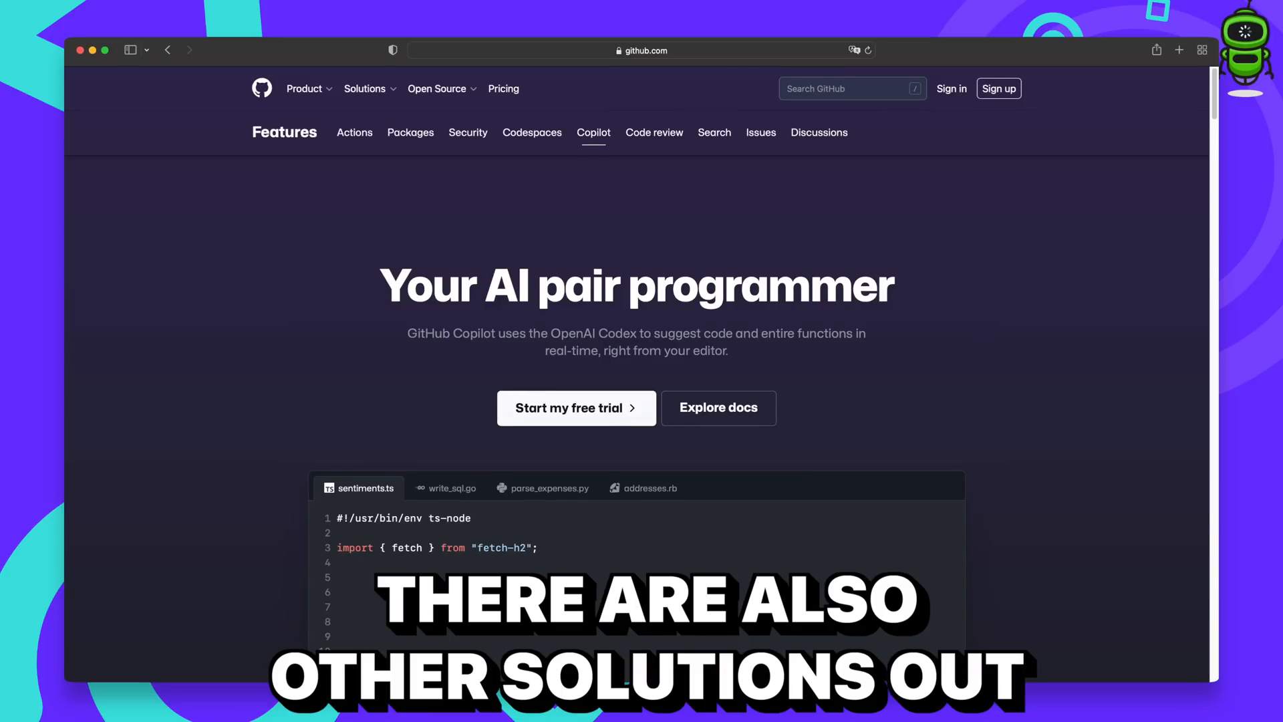
{"action": "scroll", "coordinate": [642, 402], "scroll_direction": "down", "scroll_amount": 5}
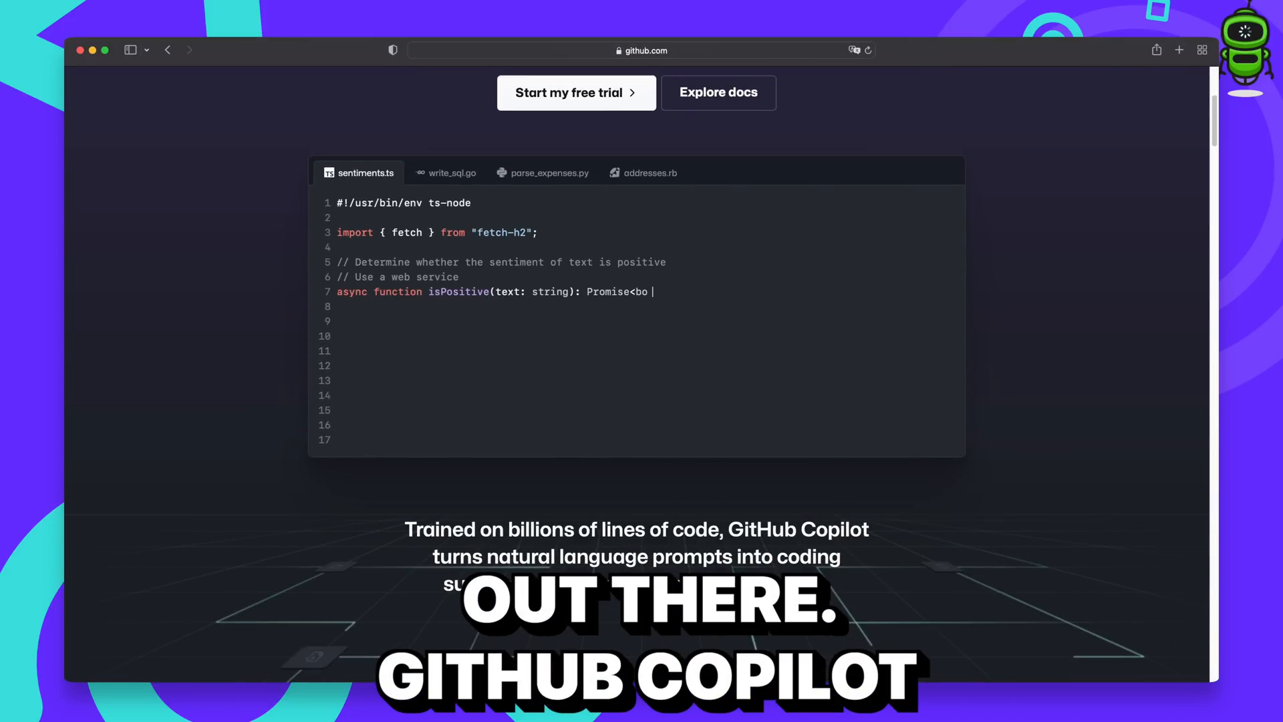
{"action": "scroll", "coordinate": [642, 401], "scroll_direction": "down", "scroll_amount": 1}
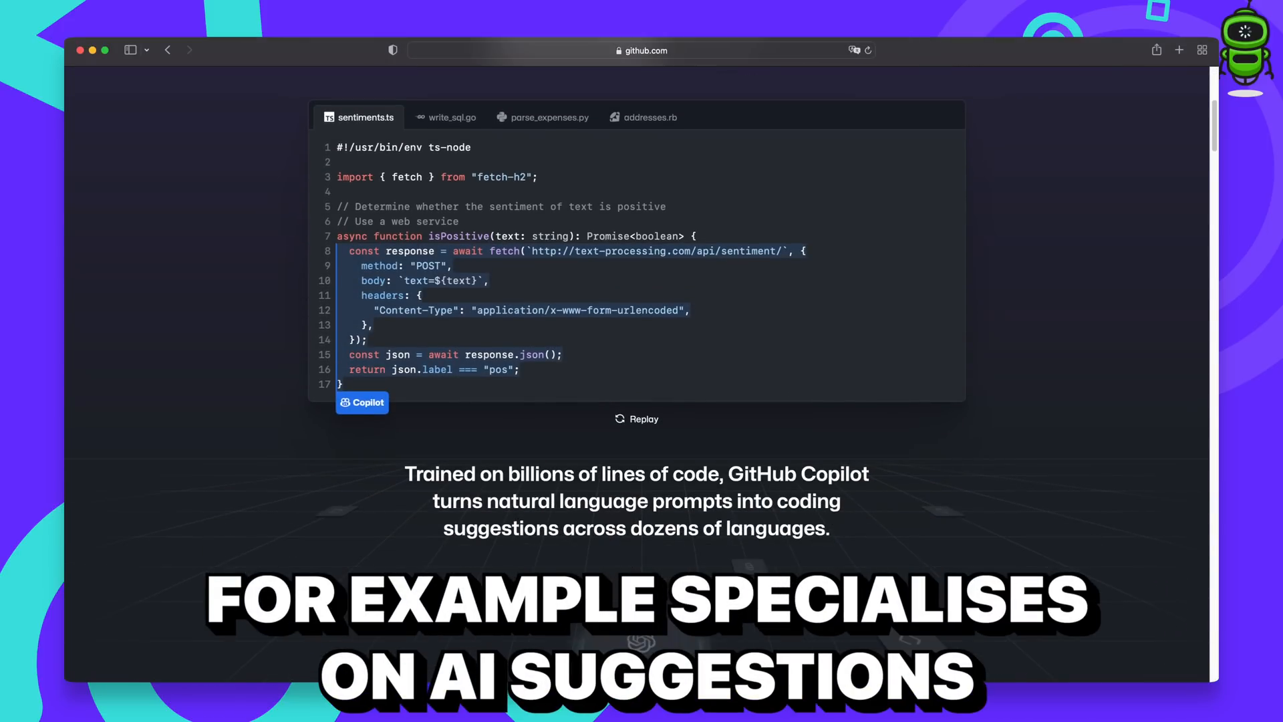
{"action": "scroll", "coordinate": [642, 401], "scroll_direction": "down", "scroll_amount": 3}
{"action": "scroll", "coordinate": [641, 402], "scroll_direction": "down", "scroll_amount": 3}
{"action": "scroll", "coordinate": [641, 402], "scroll_direction": "down", "scroll_amount": 3}
{"action": "scroll", "coordinate": [641, 401], "scroll_direction": "down", "scroll_amount": 2}
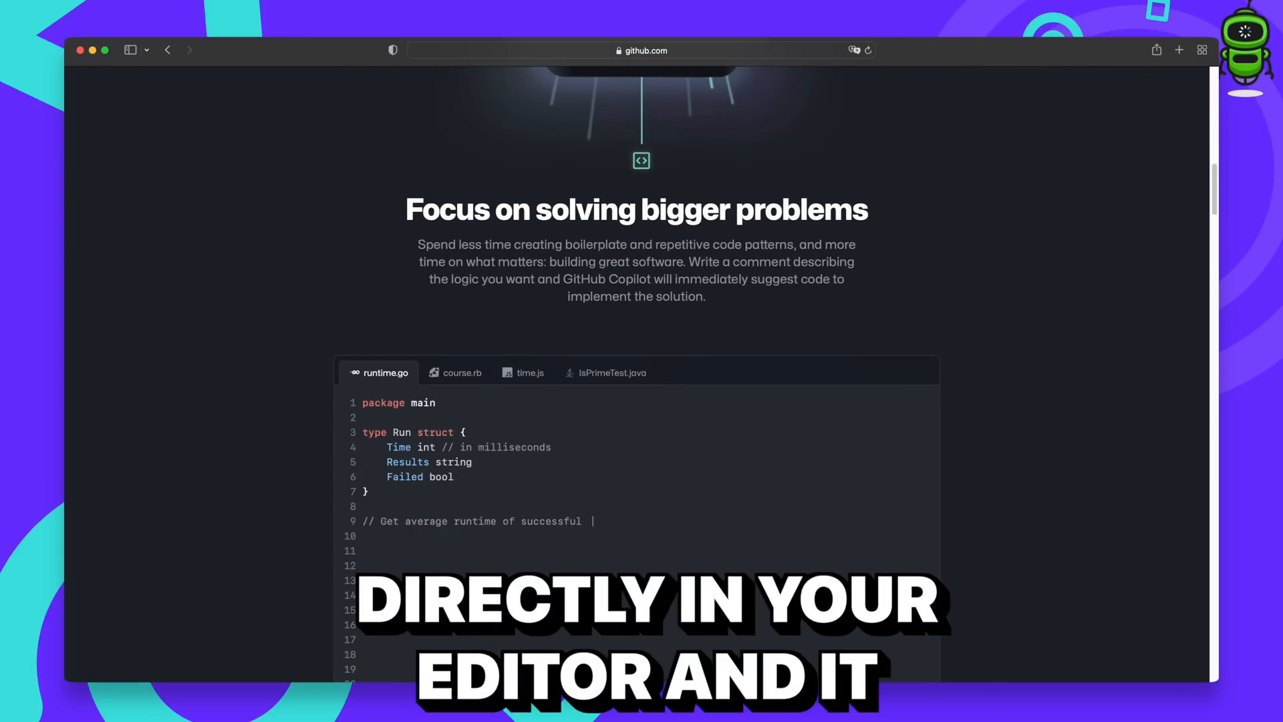
{"action": "scroll", "coordinate": [641, 401], "scroll_direction": "down", "scroll_amount": 1}
{"action": "scroll", "coordinate": [641, 402], "scroll_direction": "down", "scroll_amount": 1}
{"action": "scroll", "coordinate": [641, 401], "scroll_direction": "down", "scroll_amount": 1}
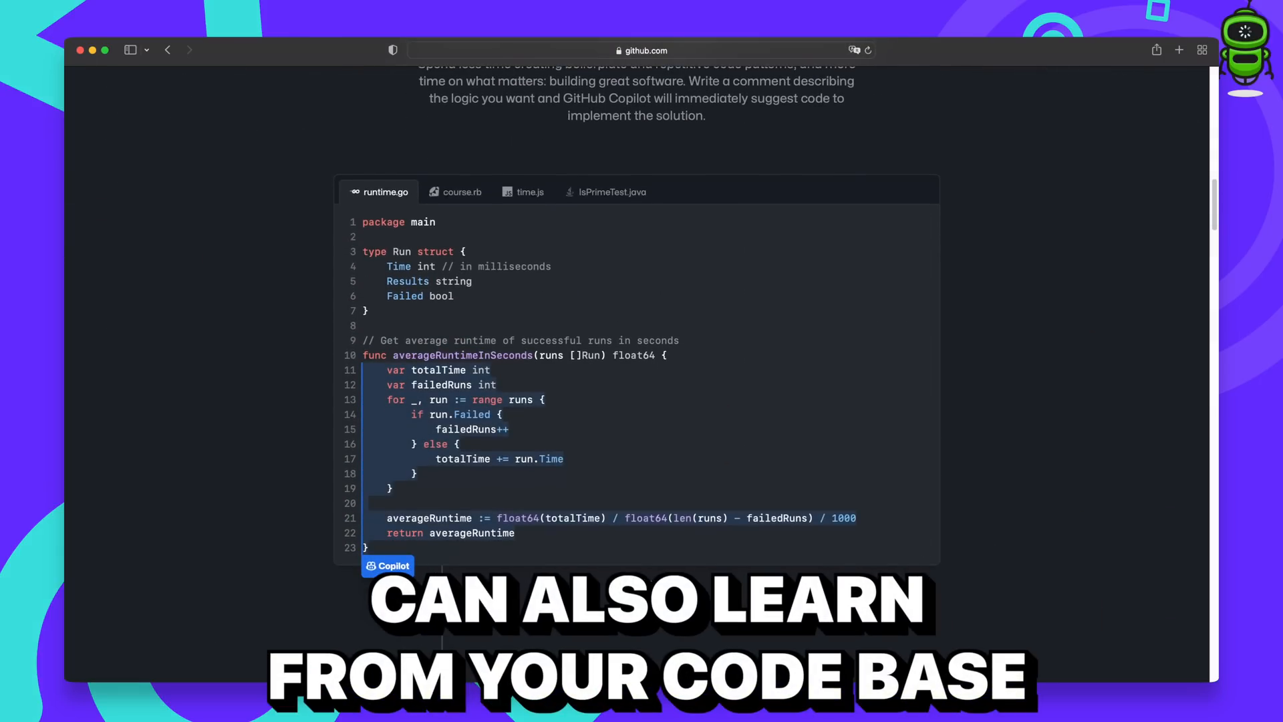
{"action": "scroll", "coordinate": [642, 401], "scroll_direction": "down", "scroll_amount": 3}
{"action": "scroll", "coordinate": [642, 401], "scroll_direction": "down", "scroll_amount": 2}
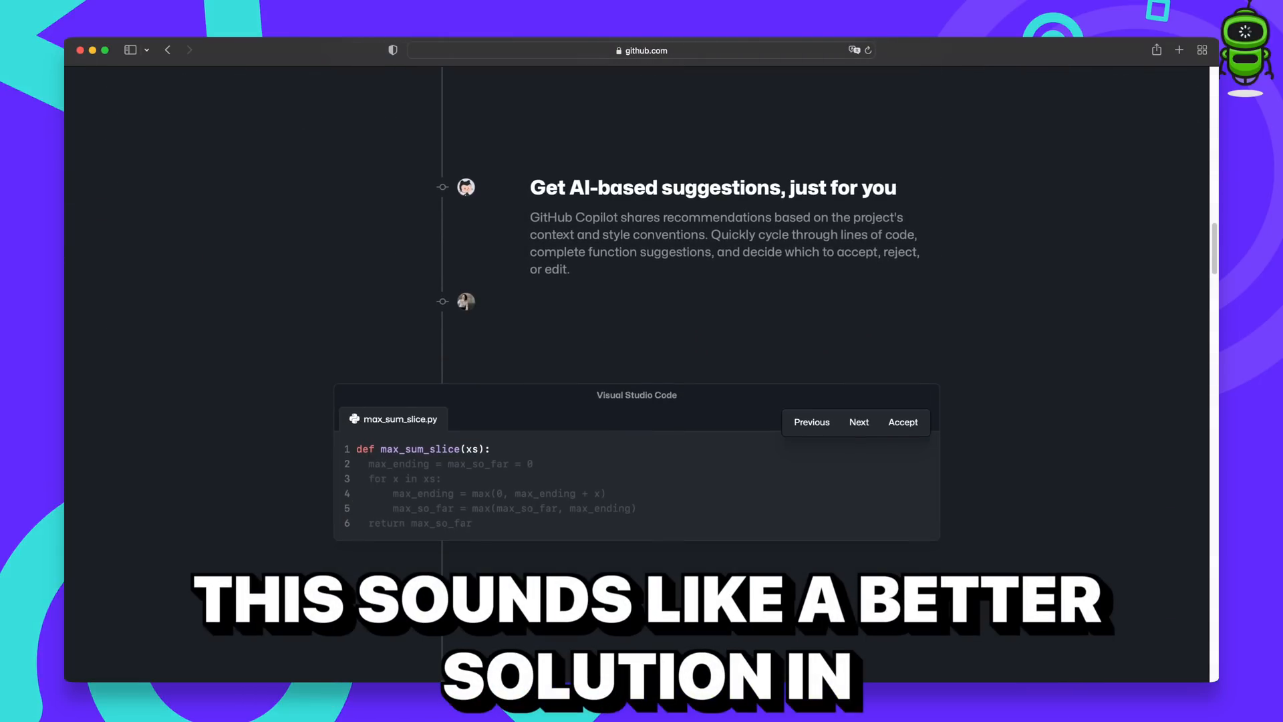
{"action": "scroll", "coordinate": [642, 401], "scroll_direction": "down", "scroll_amount": 3}
{"action": "scroll", "coordinate": [641, 401], "scroll_direction": "down", "scroll_amount": 1}
{"action": "scroll", "coordinate": [643, 401], "scroll_direction": "down", "scroll_amount": 2}
{"action": "scroll", "coordinate": [642, 401], "scroll_direction": "down", "scroll_amount": 2}
{"action": "scroll", "coordinate": [641, 401], "scroll_direction": "down", "scroll_amount": 3}
{"action": "scroll", "coordinate": [641, 402], "scroll_direction": "down", "scroll_amount": 2}
{"action": "scroll", "coordinate": [641, 402], "scroll_direction": "down", "scroll_amount": 2}
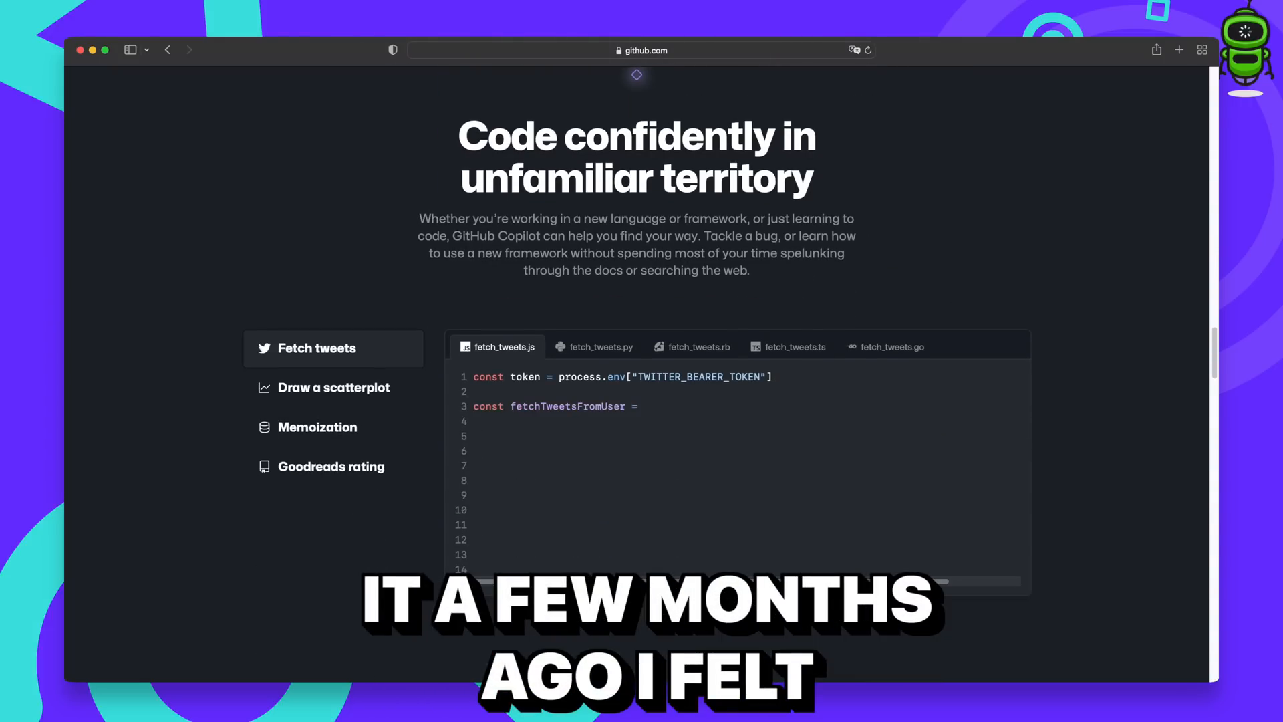
{"action": "scroll", "coordinate": [643, 402], "scroll_direction": "down", "scroll_amount": 1}
{"action": "scroll", "coordinate": [641, 401], "scroll_direction": "down", "scroll_amount": 3}
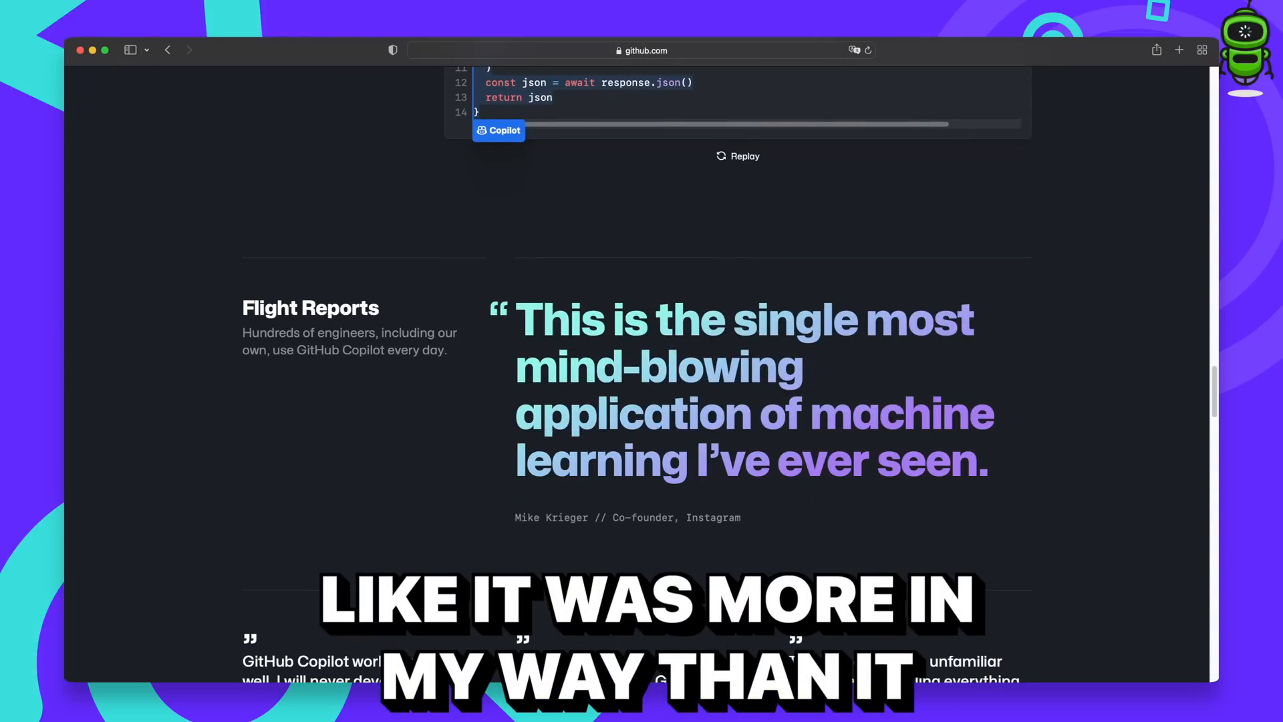
{"action": "scroll", "coordinate": [641, 401], "scroll_direction": "down", "scroll_amount": 2}
{"action": "scroll", "coordinate": [642, 401], "scroll_direction": "down", "scroll_amount": 3}
{"action": "scroll", "coordinate": [641, 401], "scroll_direction": "down", "scroll_amount": 3}
{"action": "scroll", "coordinate": [642, 401], "scroll_direction": "down", "scroll_amount": 1}
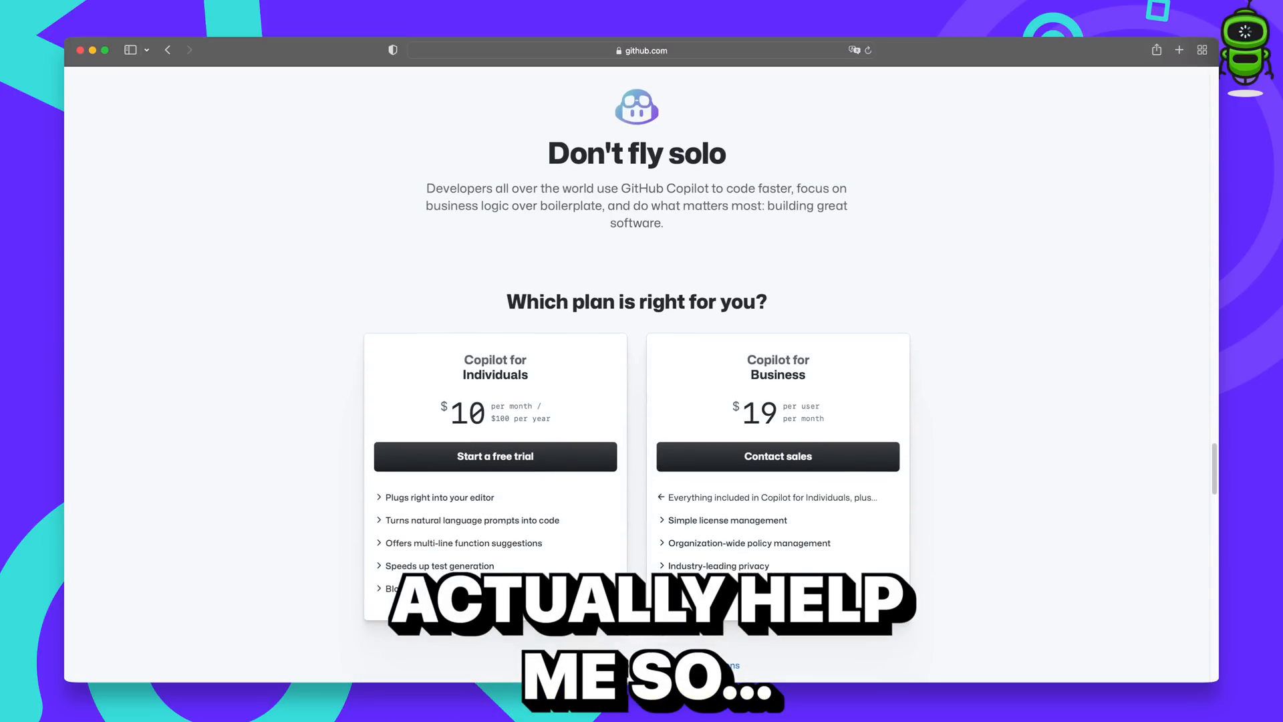
{"action": "scroll", "coordinate": [641, 402], "scroll_direction": "down", "scroll_amount": 10}
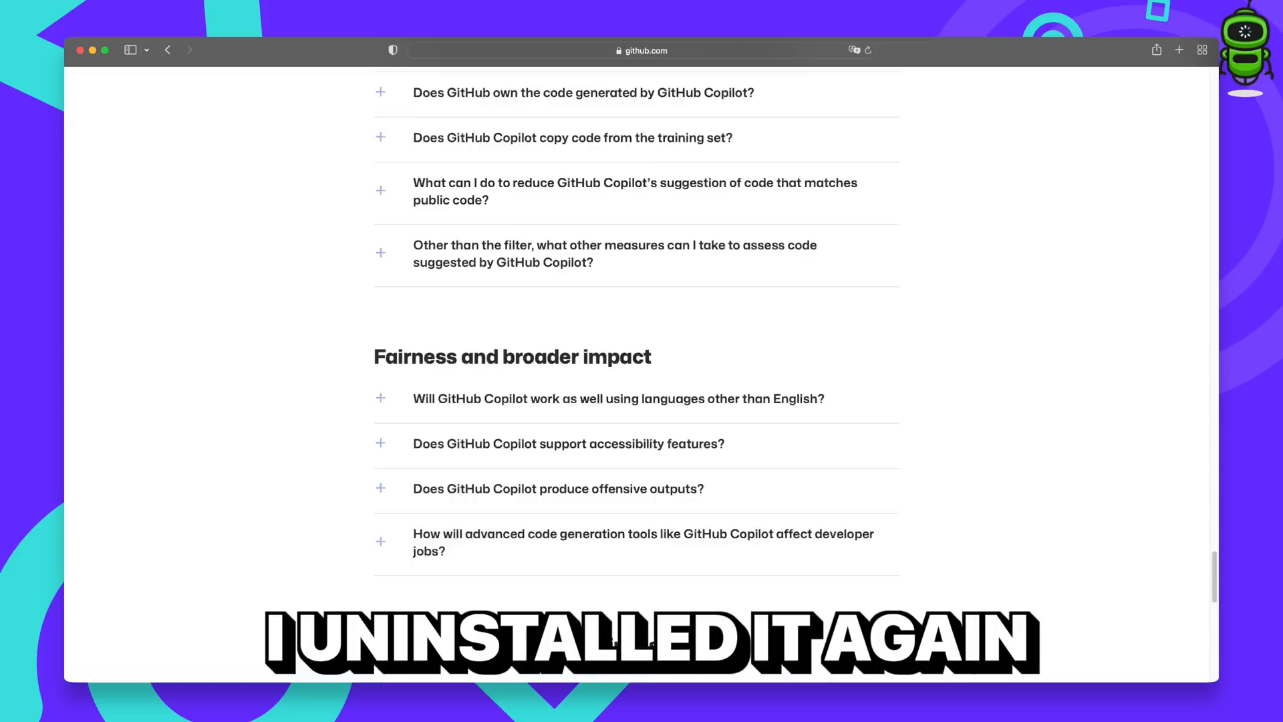
{"action": "scroll", "coordinate": [641, 401], "scroll_direction": "down", "scroll_amount": 8}
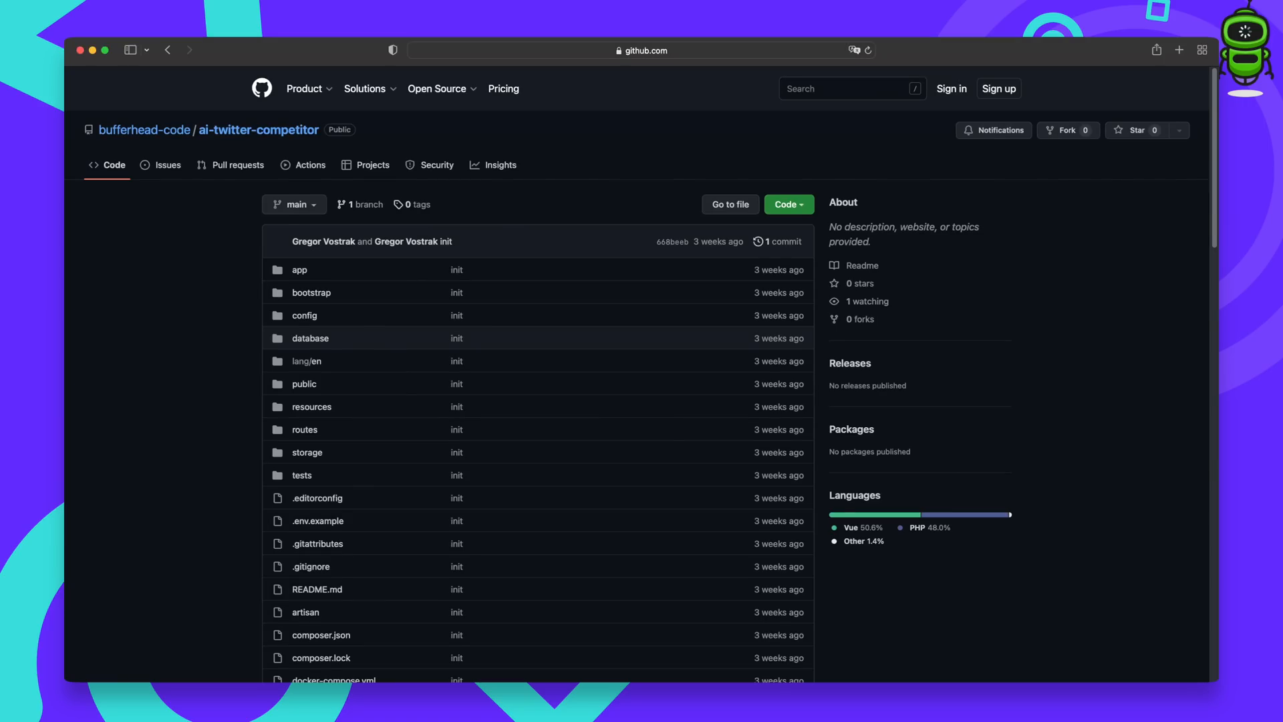
{"action": "scroll", "coordinate": [642, 401], "scroll_direction": "down", "scroll_amount": 5}
{"action": "scroll", "coordinate": [641, 402], "scroll_direction": "down", "scroll_amount": 1}
{"action": "scroll", "coordinate": [642, 401], "scroll_direction": "down", "scroll_amount": 3}
{"action": "scroll", "coordinate": [641, 401], "scroll_direction": "down", "scroll_amount": 4}
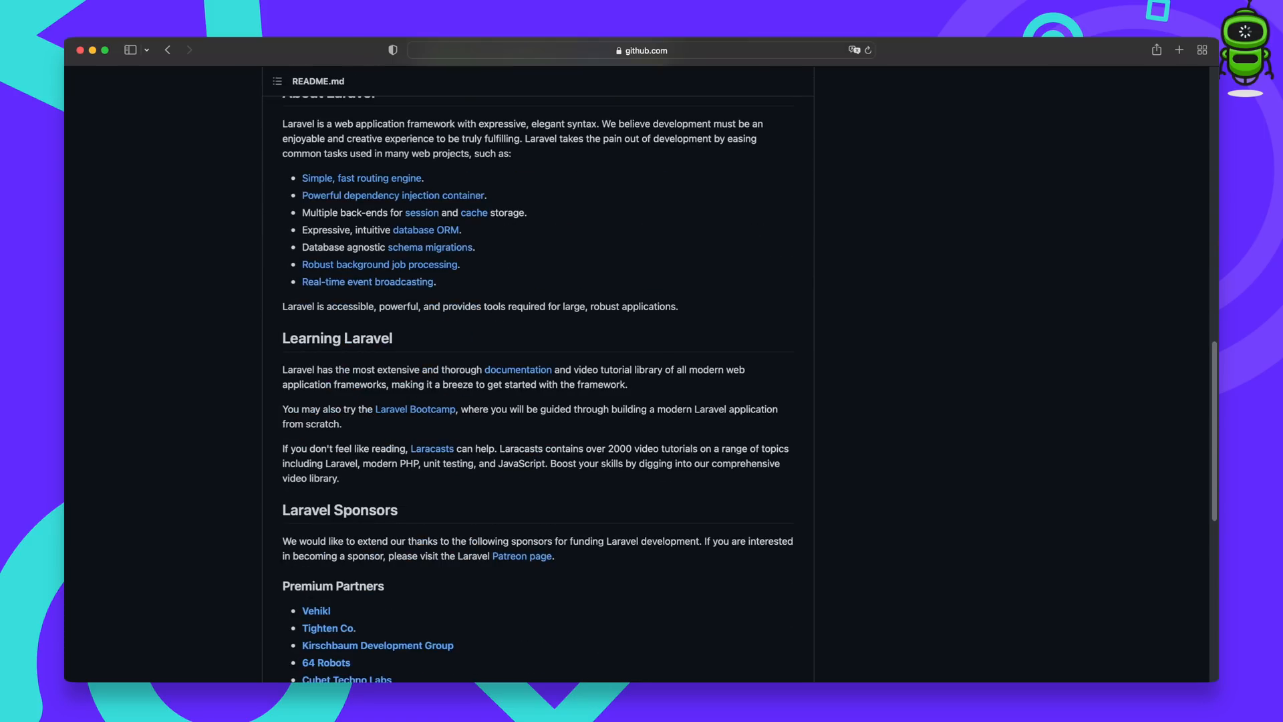
{"action": "scroll", "coordinate": [642, 401], "scroll_direction": "down", "scroll_amount": 3}
{"action": "scroll", "coordinate": [641, 401], "scroll_direction": "down", "scroll_amount": 5}
{"action": "scroll", "coordinate": [641, 401], "scroll_direction": "up", "scroll_amount": 20}
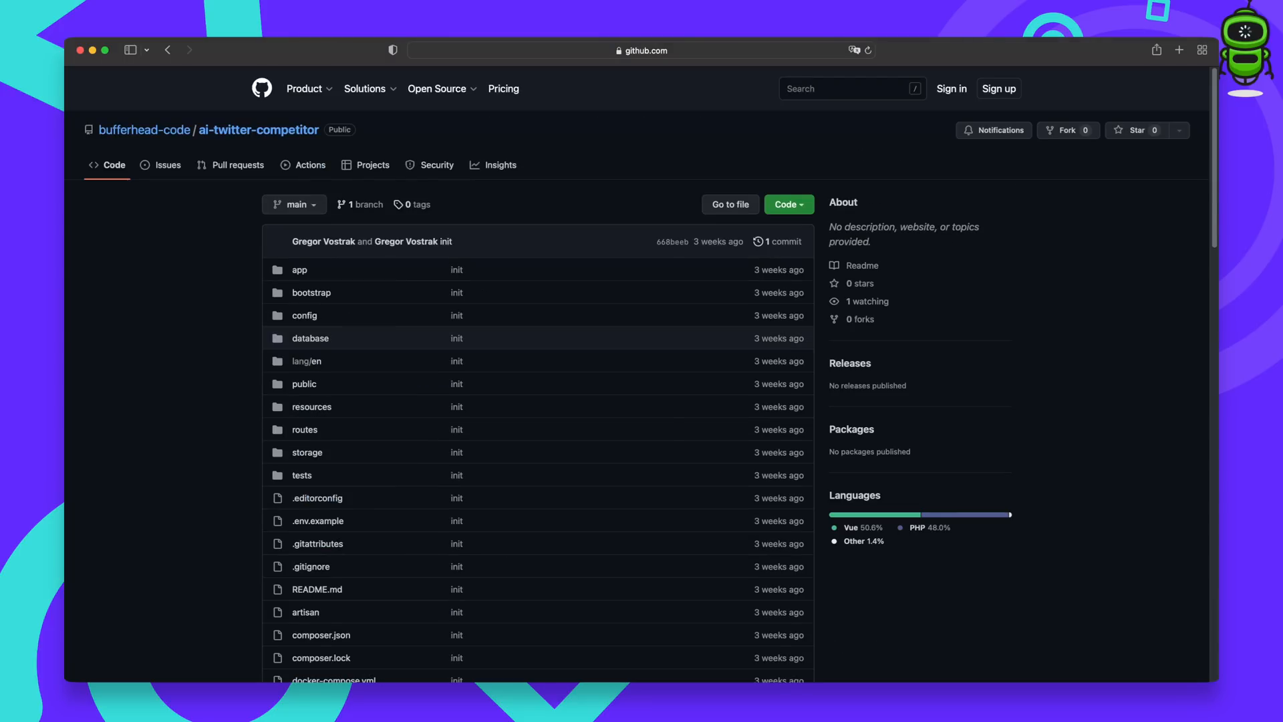